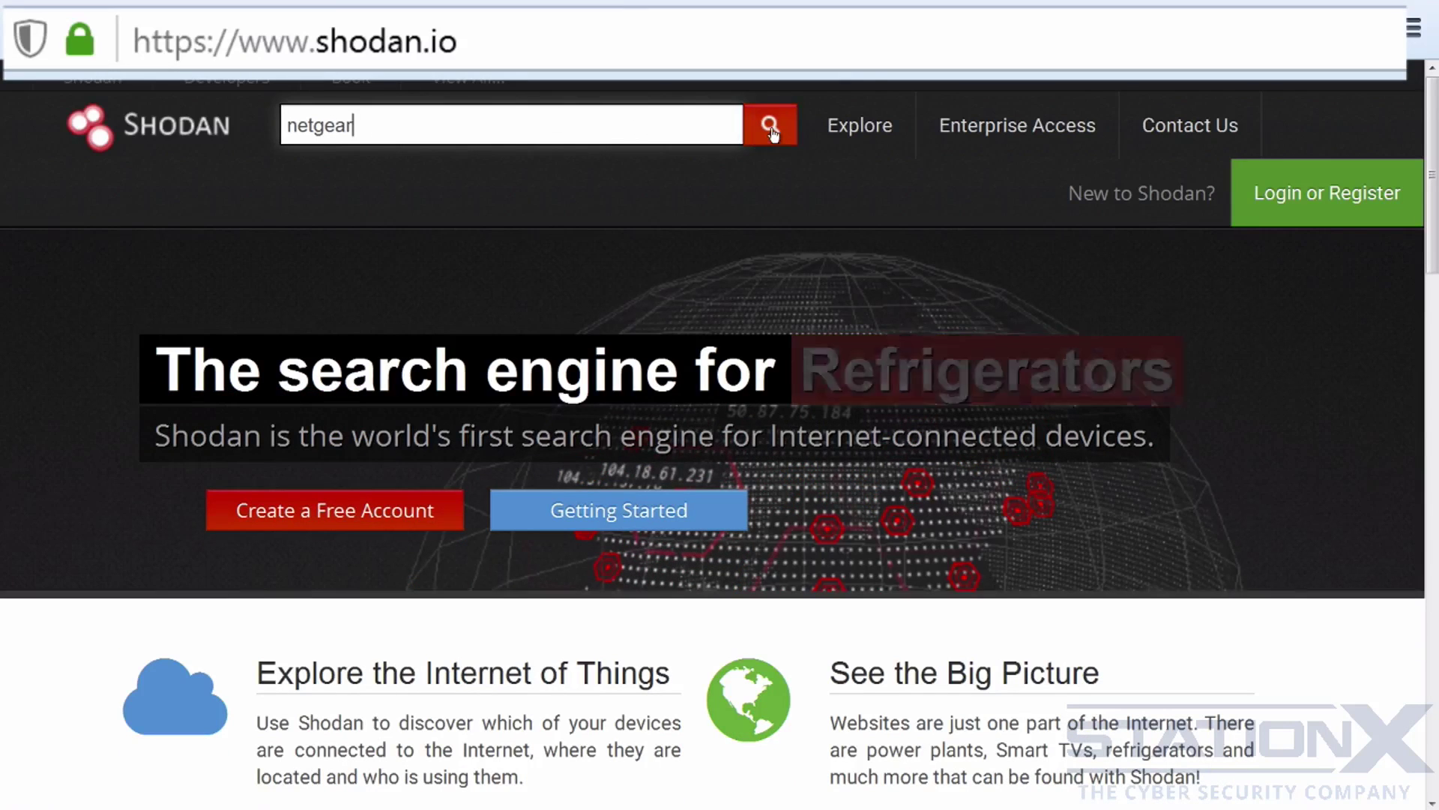
Submit the Shodan search for netgear to list exposed Netgear devices
left_click(771, 127)
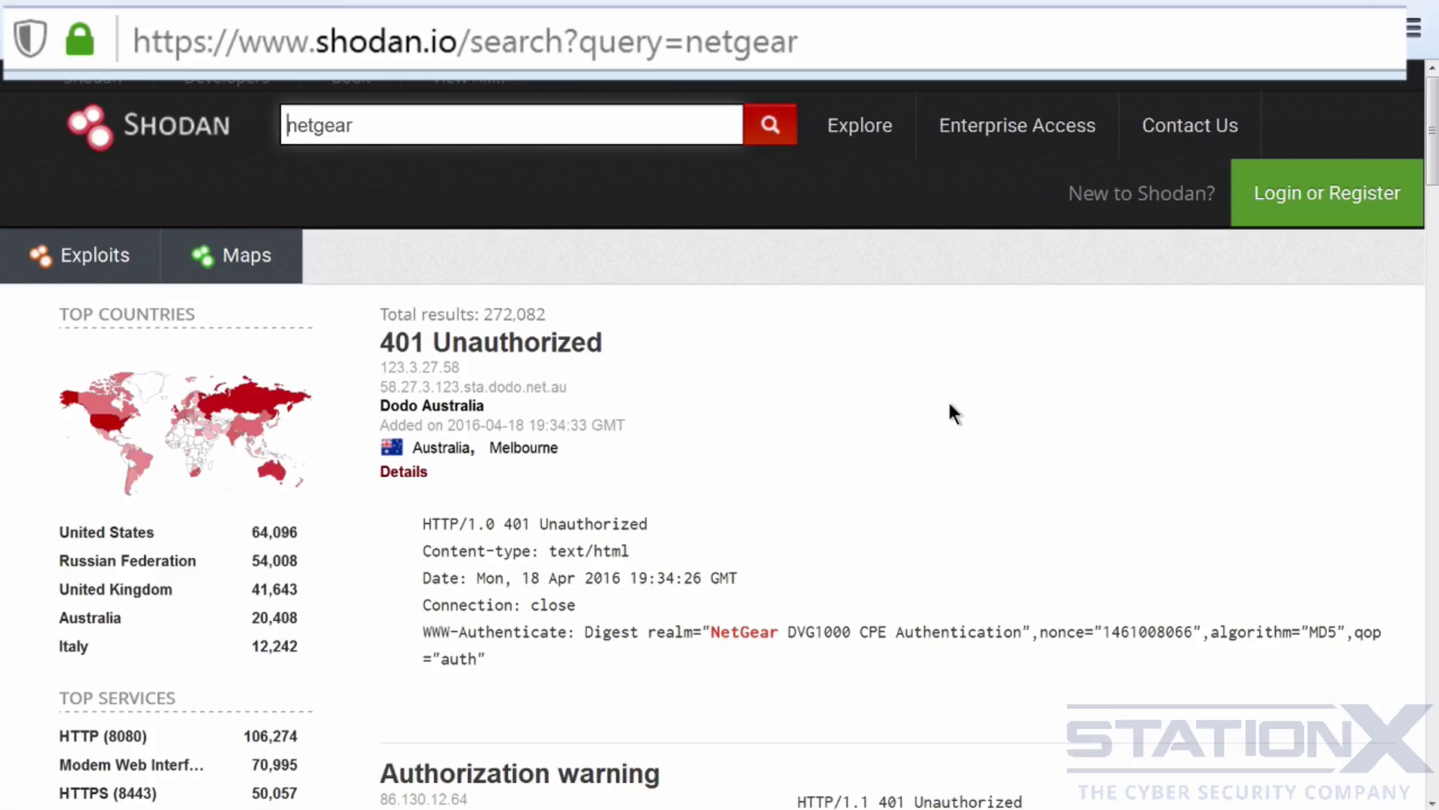
scroll(1042, 438, "down", 3)
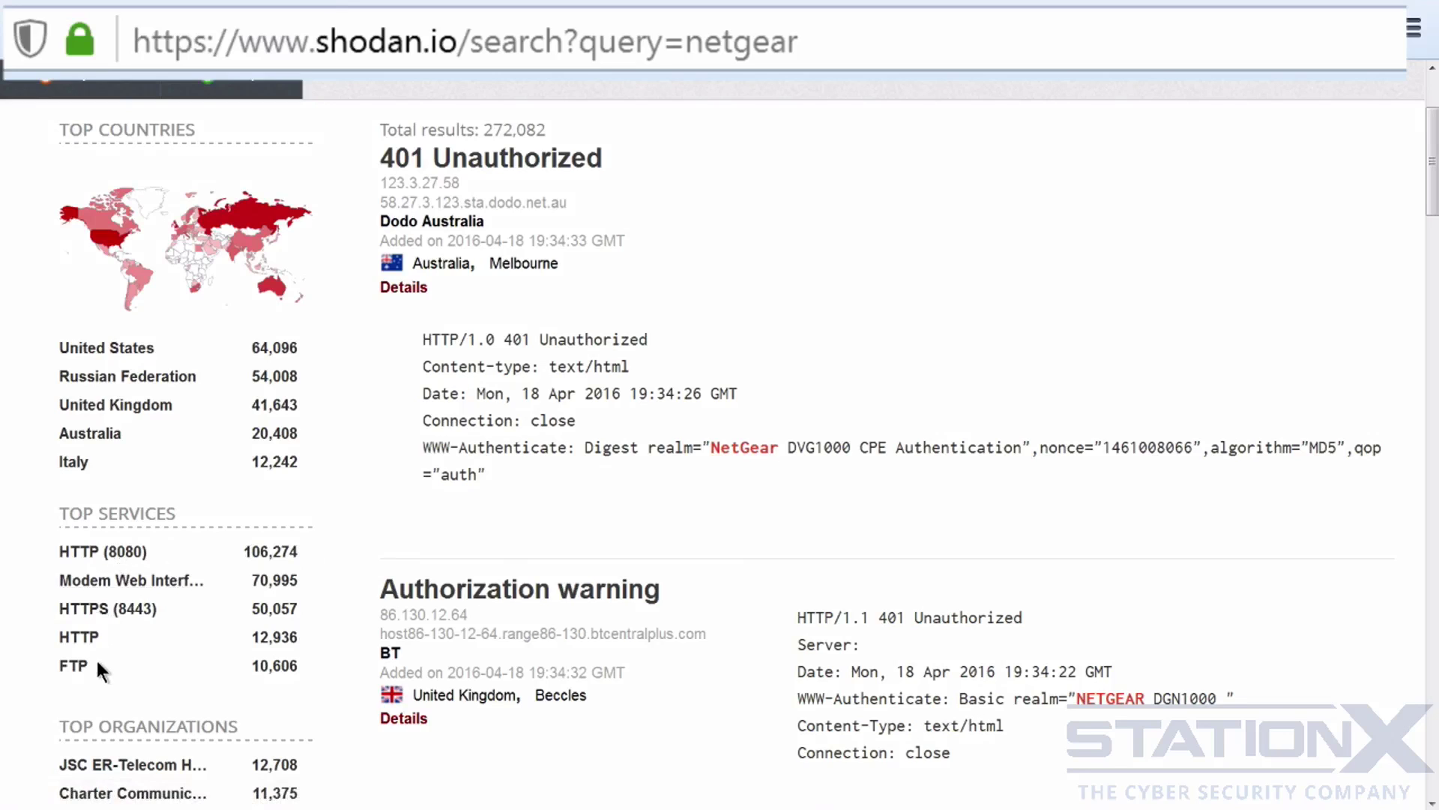
scroll(1084, 368, "down", 2)
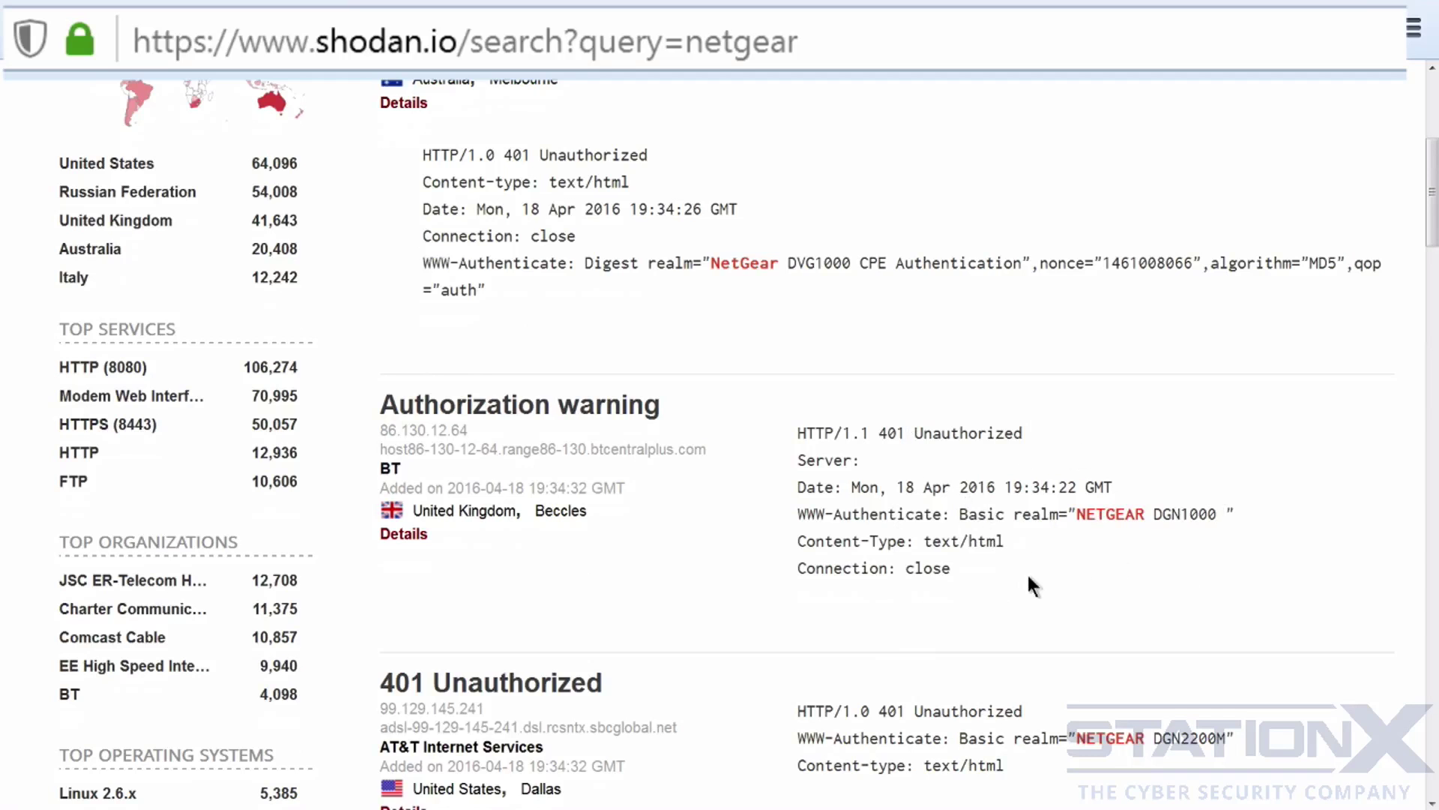
scroll(1046, 558, "down", 3)
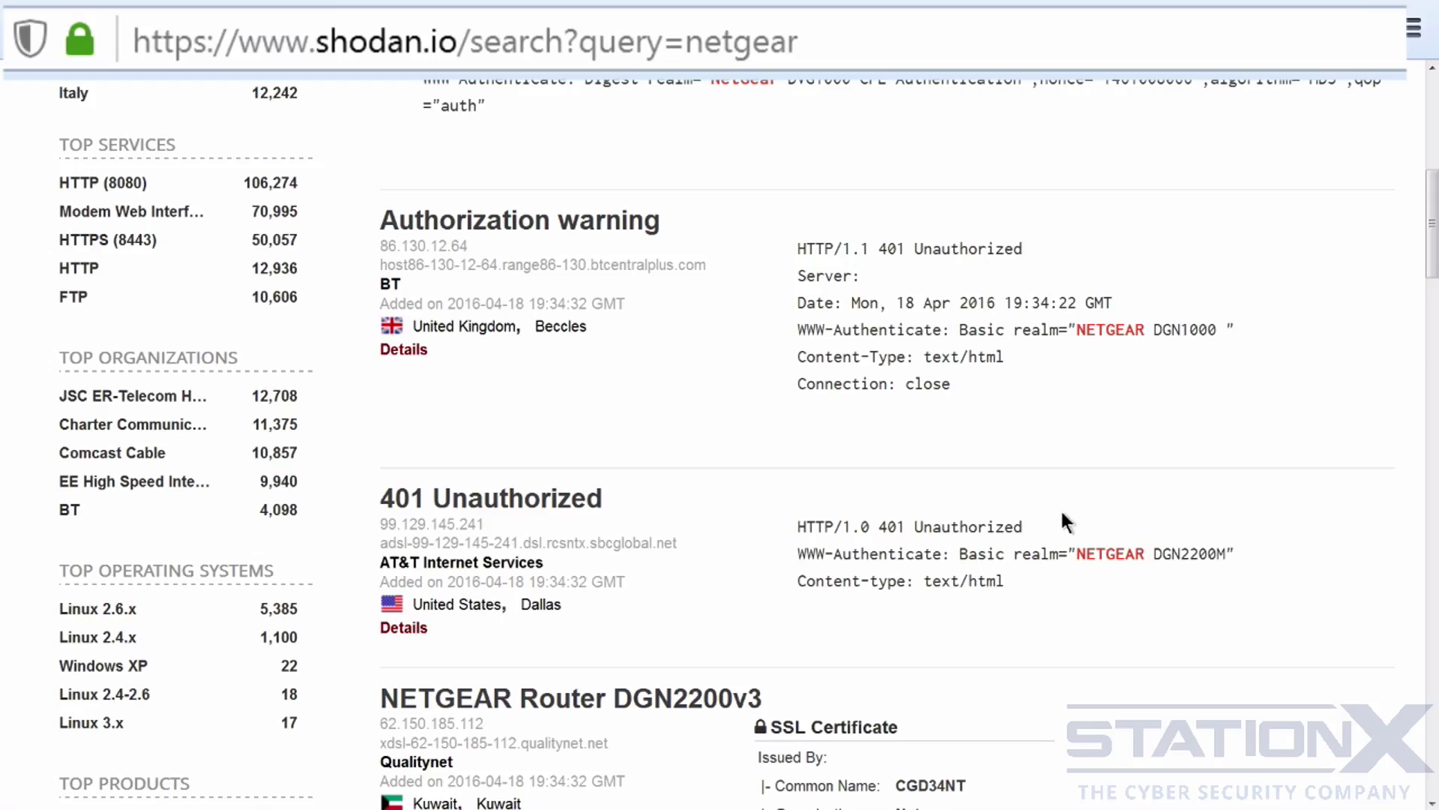
scroll(1088, 543, "down", 5)
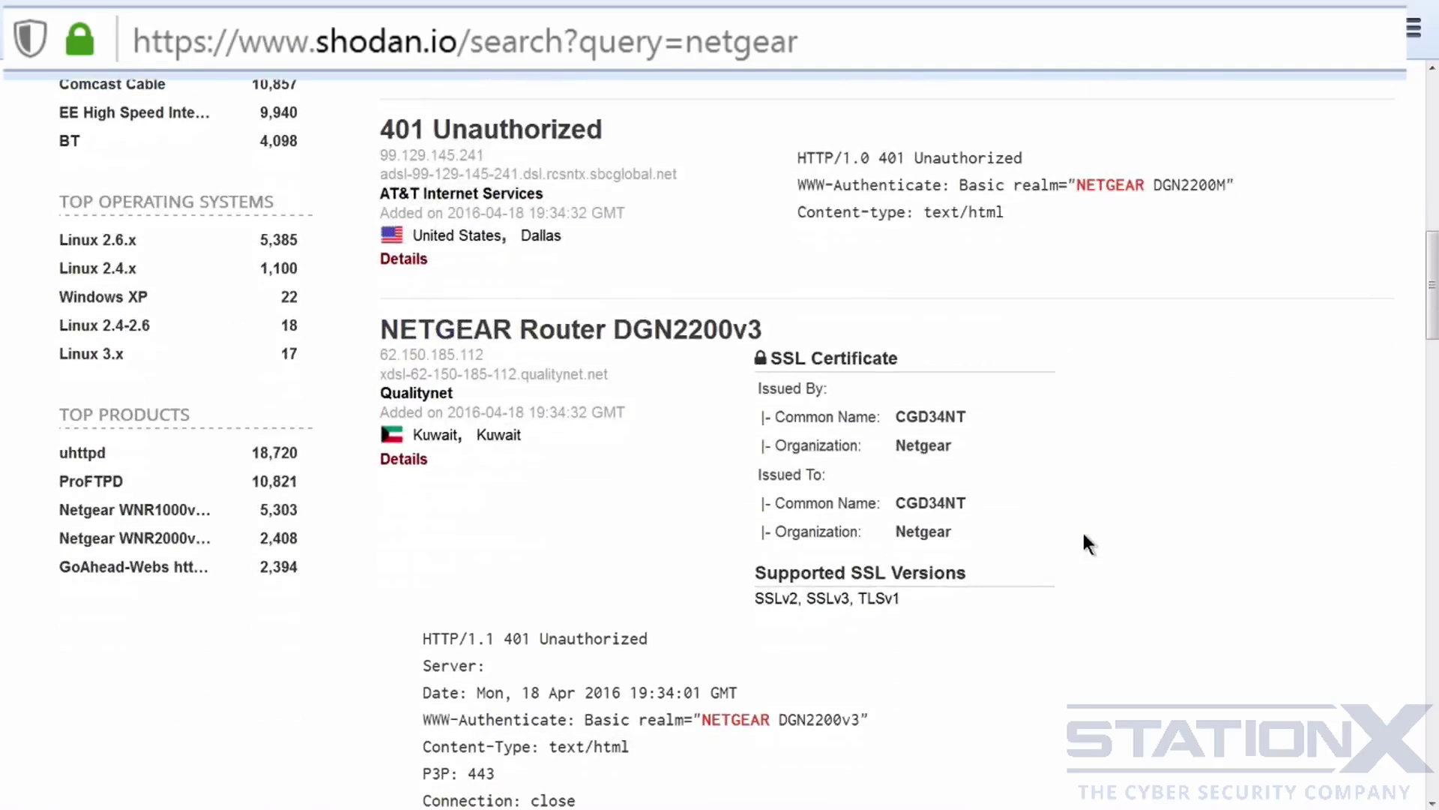
scroll(1087, 542, "down", 7)
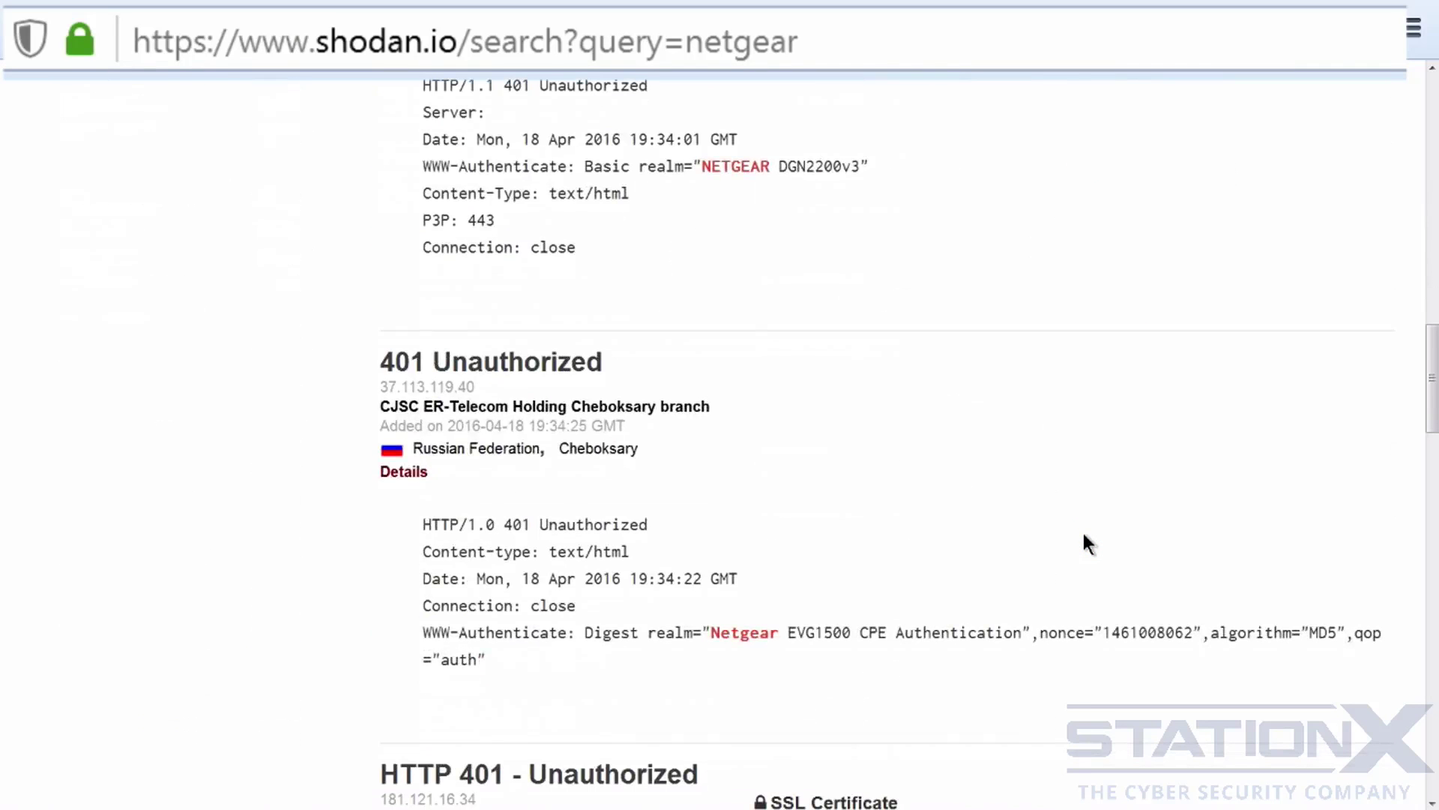
scroll(1083, 533, "down", 4)
scroll(1083, 533, "down", 6)
scroll(604, 495, "up", 3)
scroll(604, 496, "up", 15)
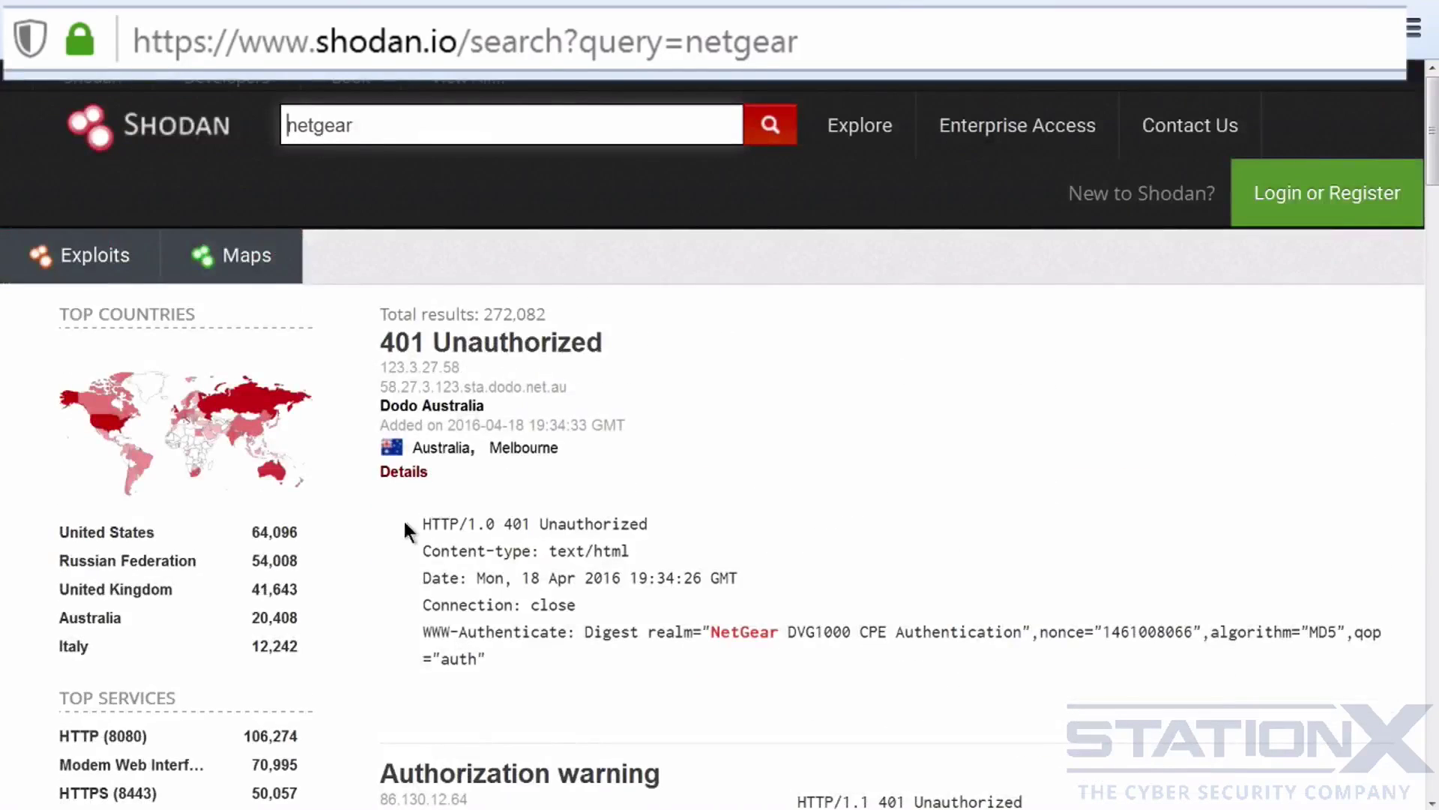
Scroll down the "default password" results, which total 36,326 with the United States leading at 7,610
scroll(373, 525, "down", 5)
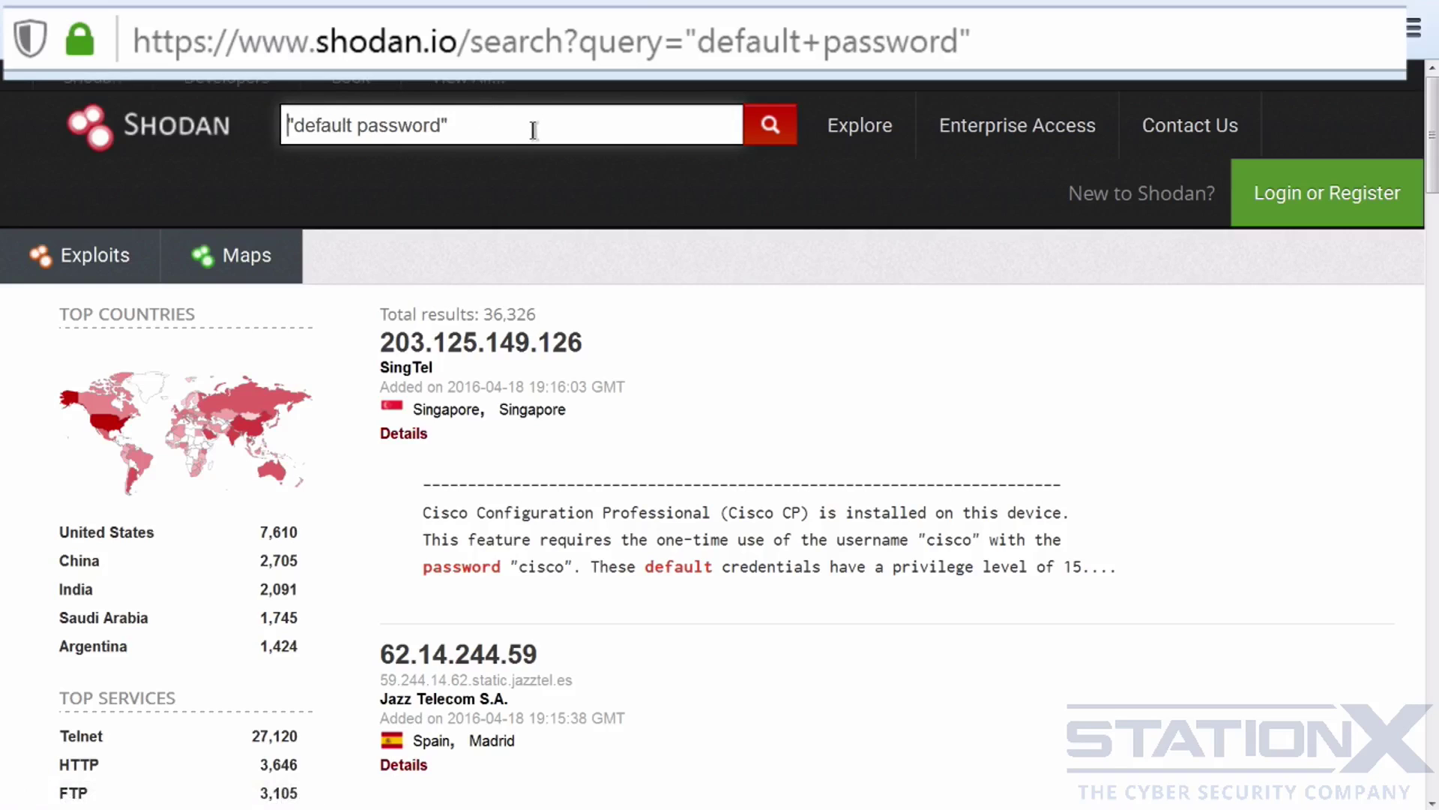
scroll(806, 301, "down", 10)
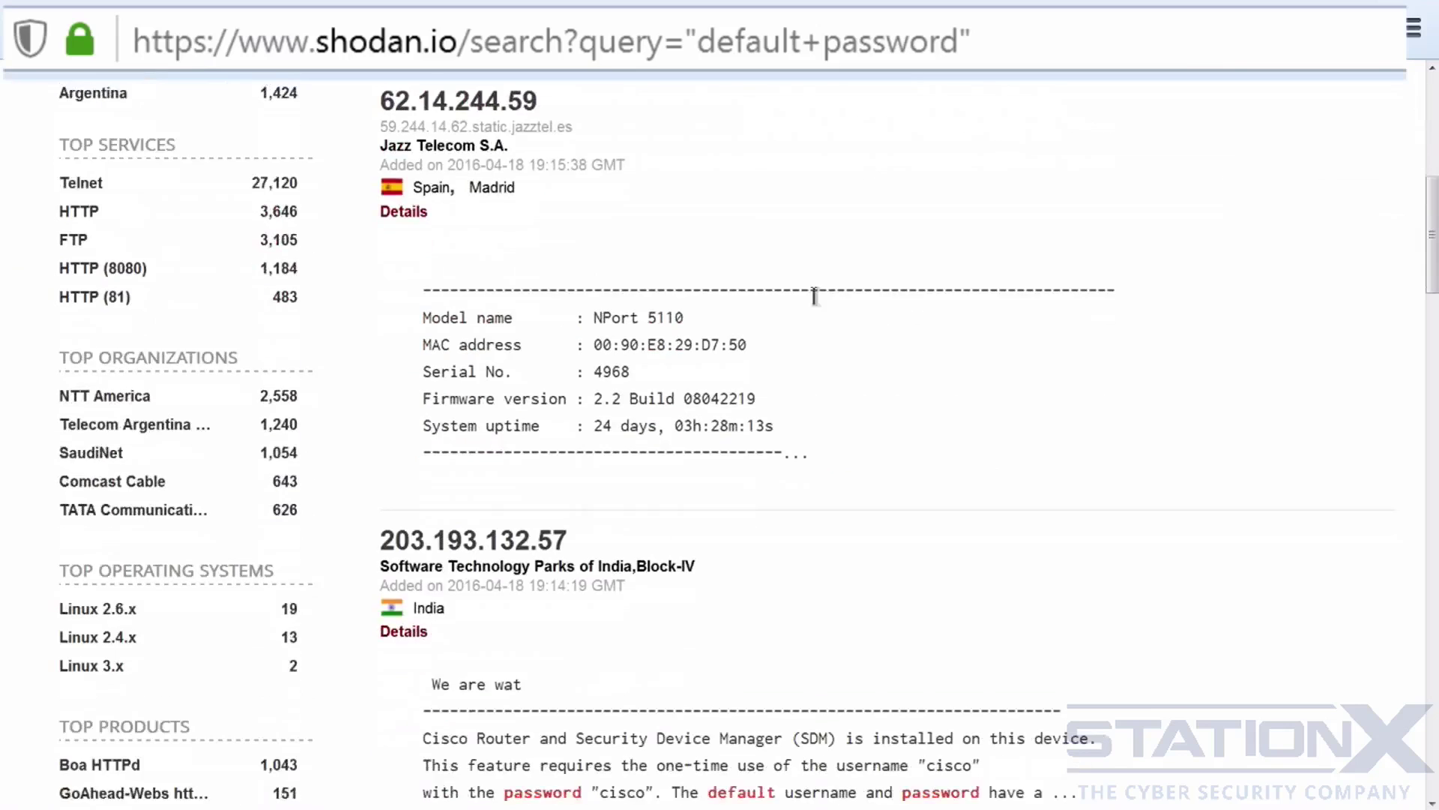
scroll(919, 298, "down", 6)
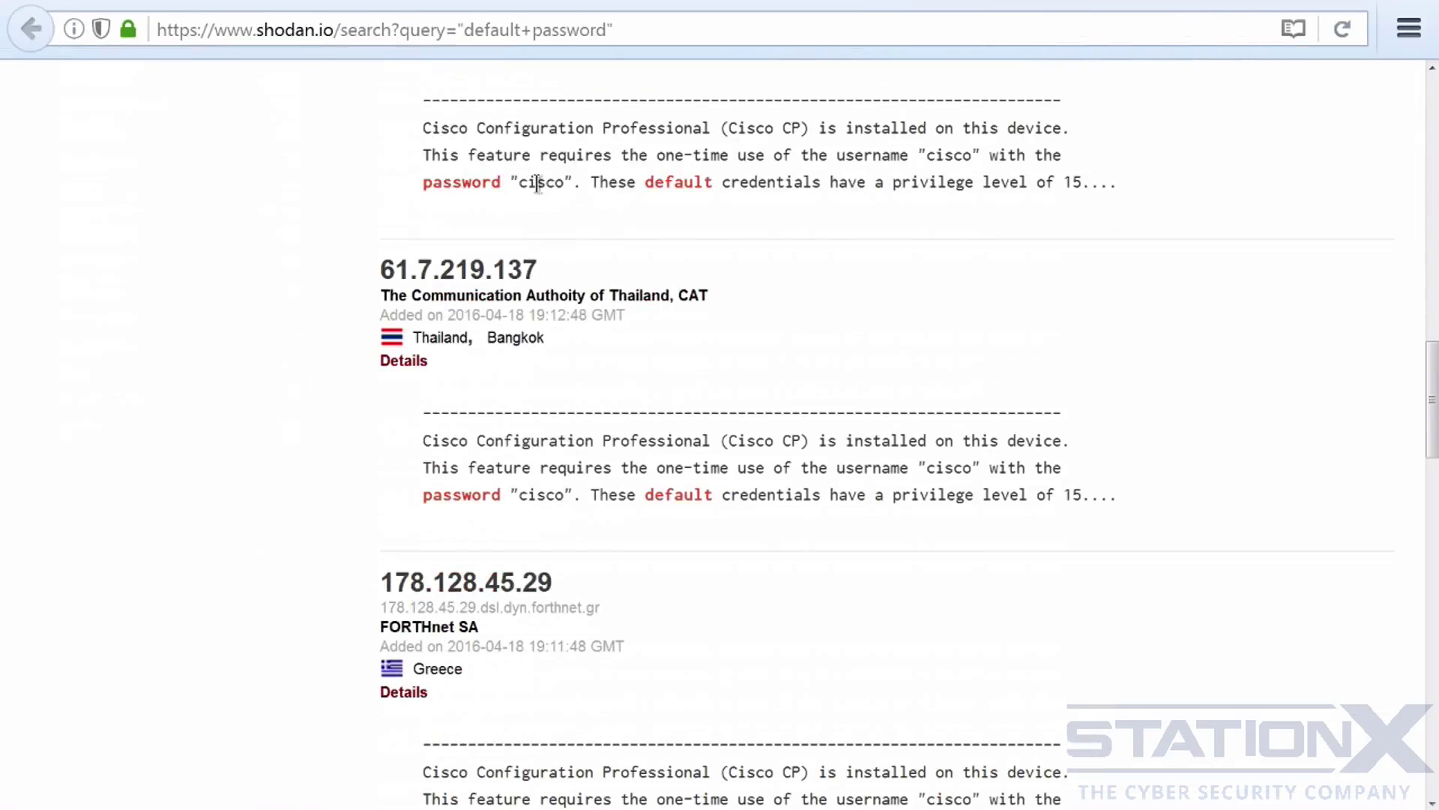
scroll(877, 264, "down", 8)
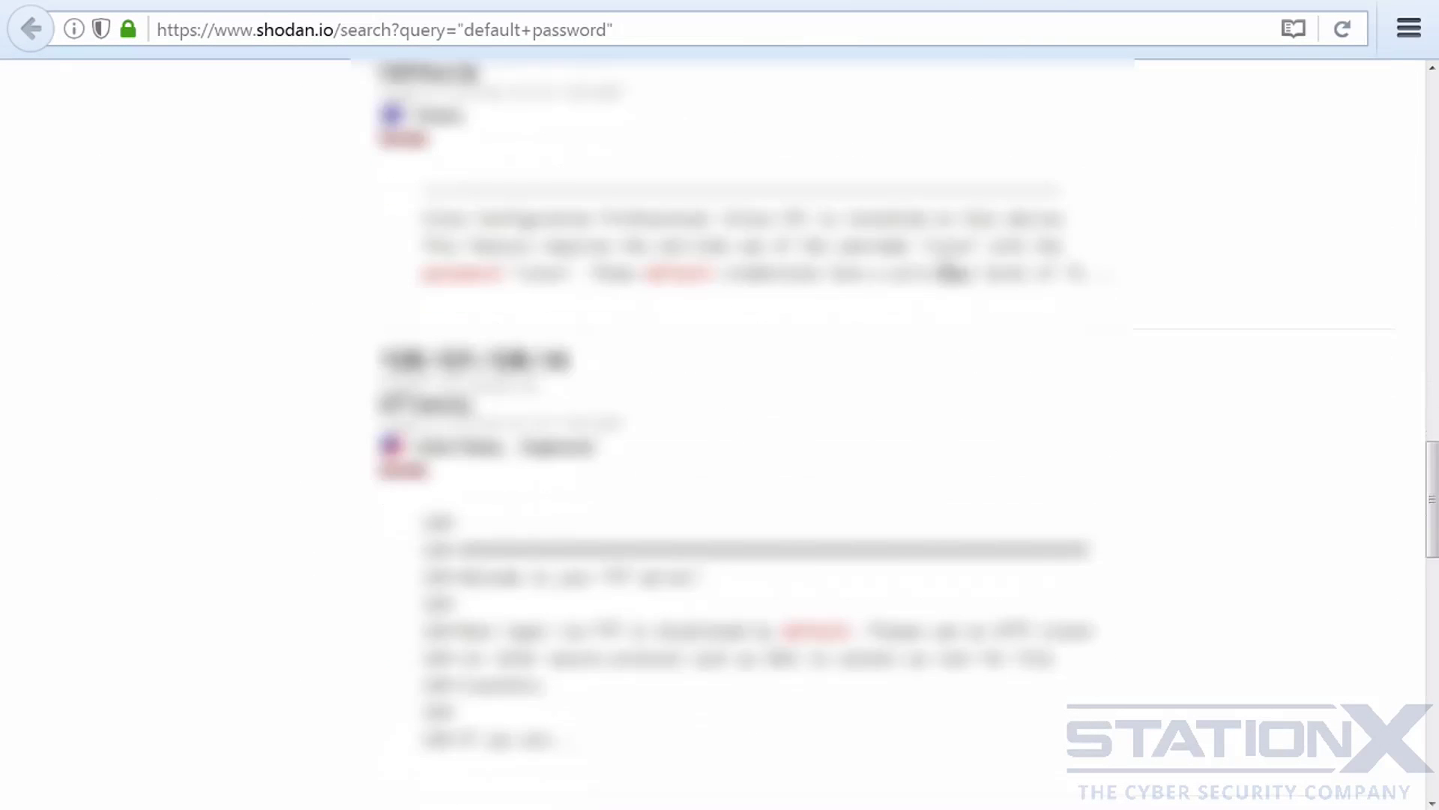
scroll(953, 281, "down", 4)
scroll(953, 282, "down", 7)
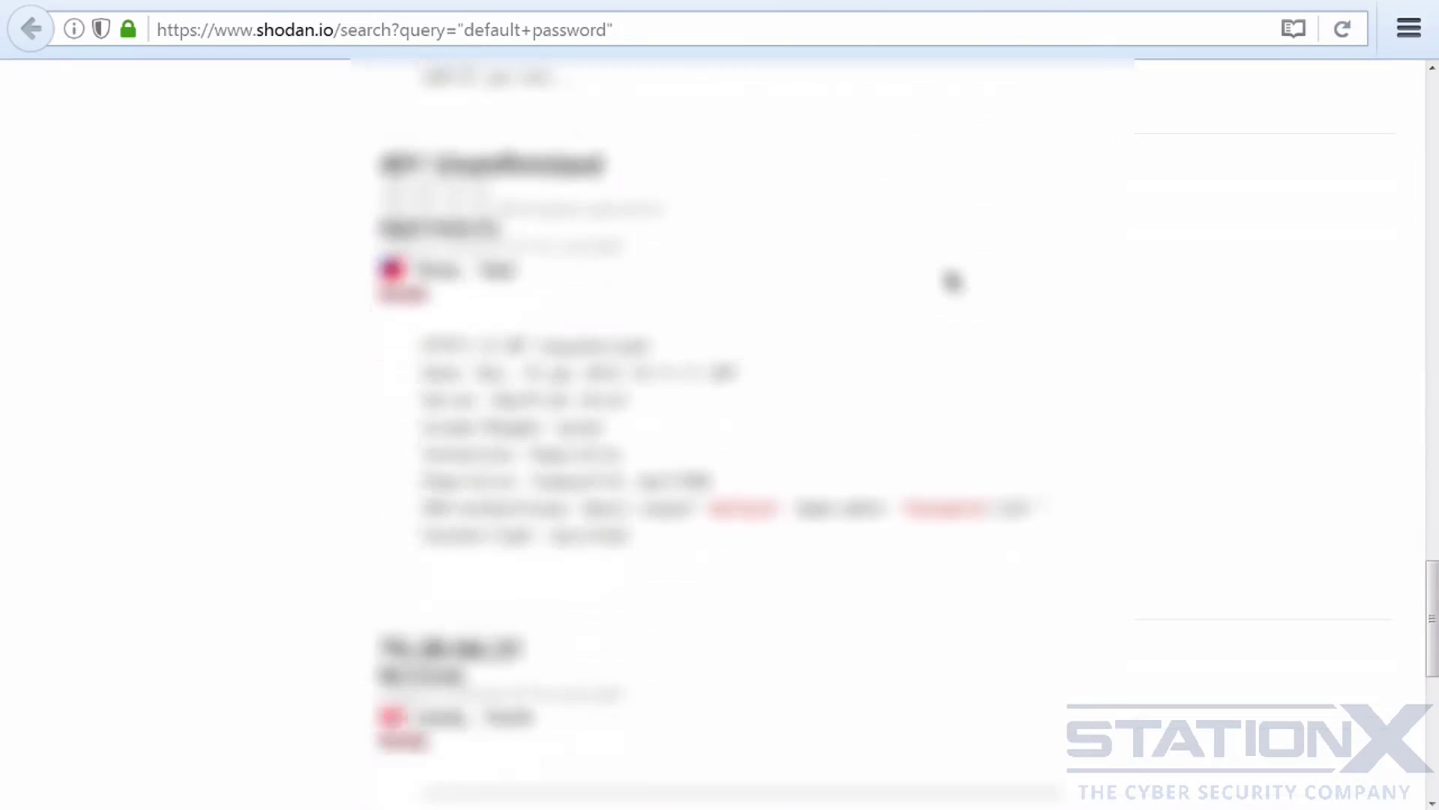
scroll(953, 281, "up", 4)
scroll(952, 282, "up", 1)
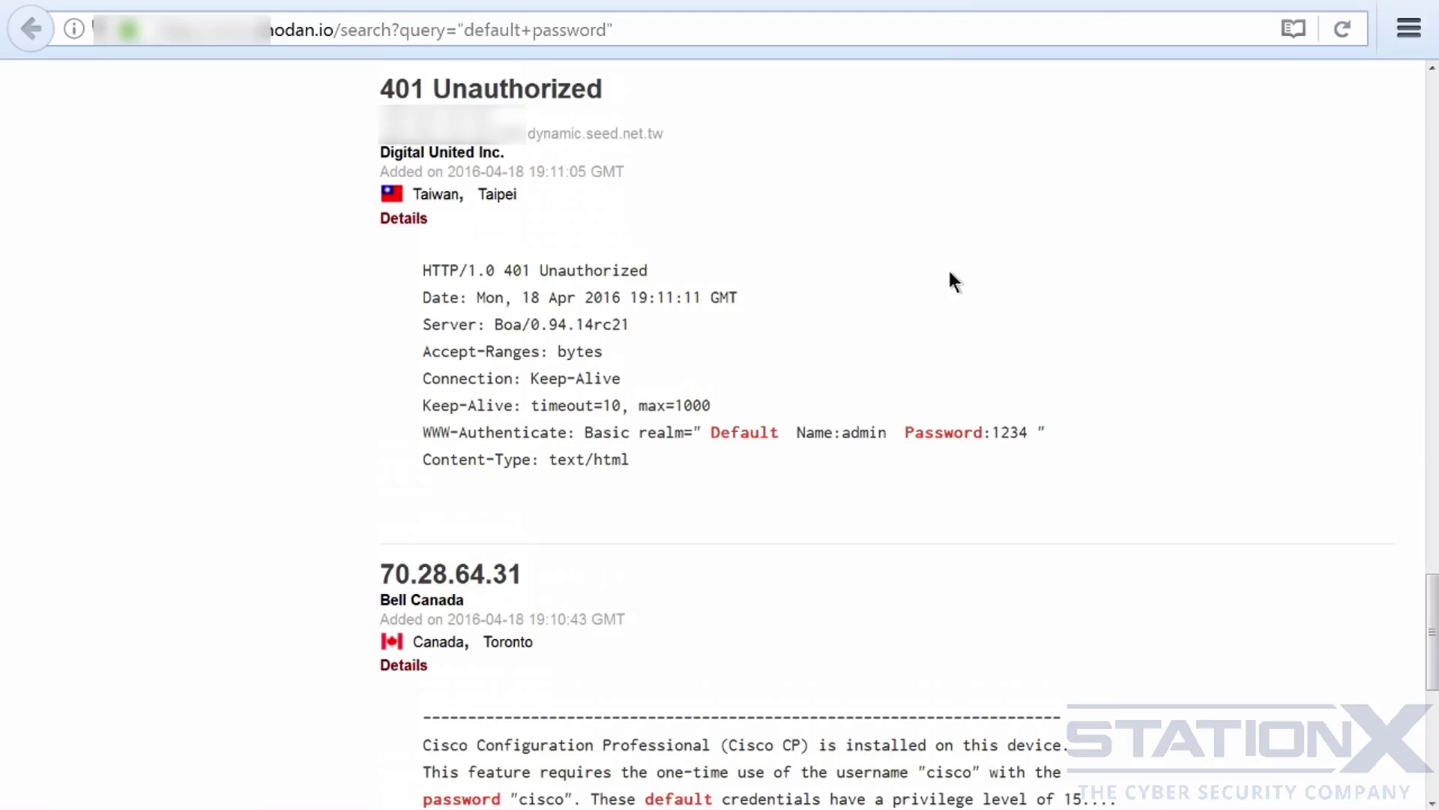
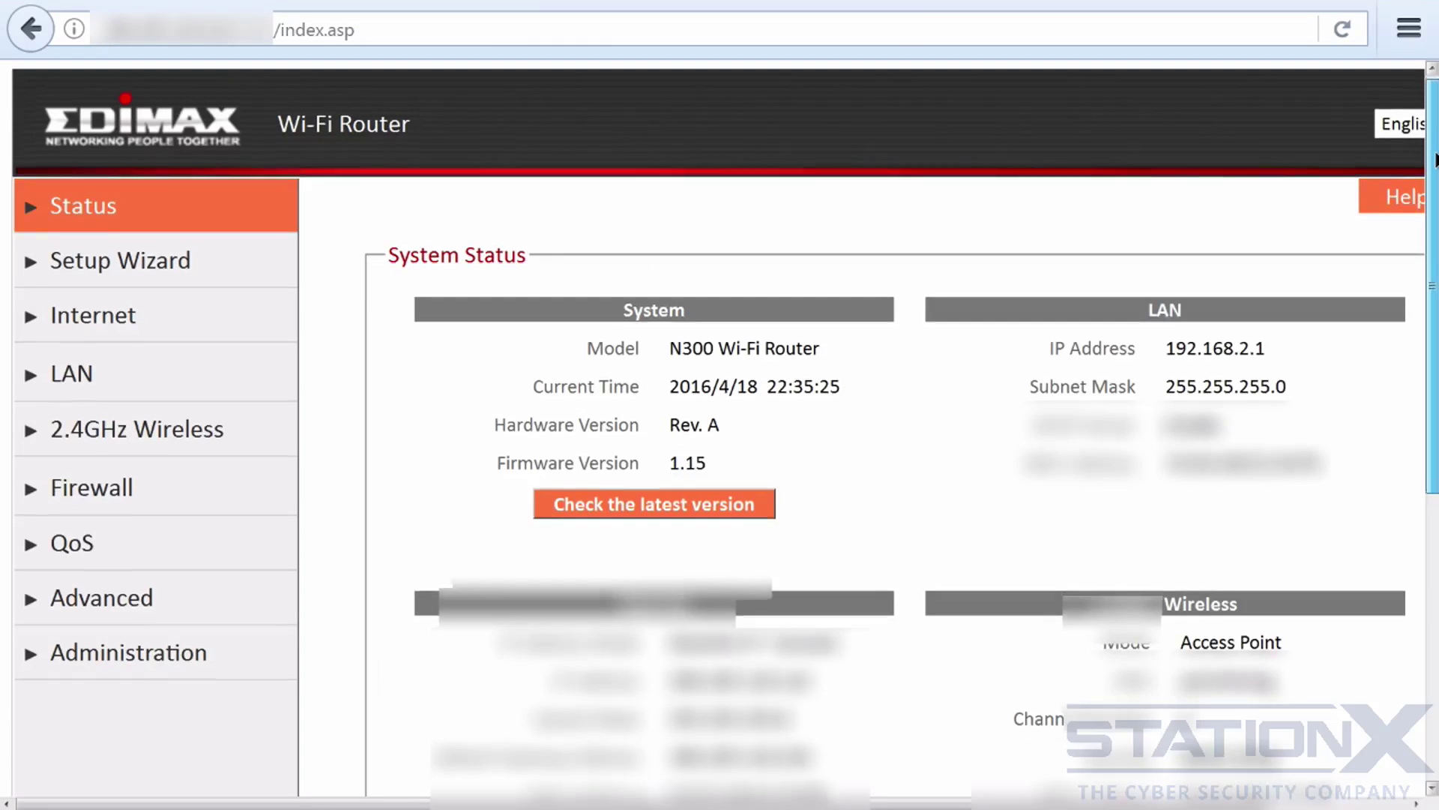
Reset the page zoom and open the 2.4GHz Wireless Basic settings page
scroll(1435, 155, "down", 1)
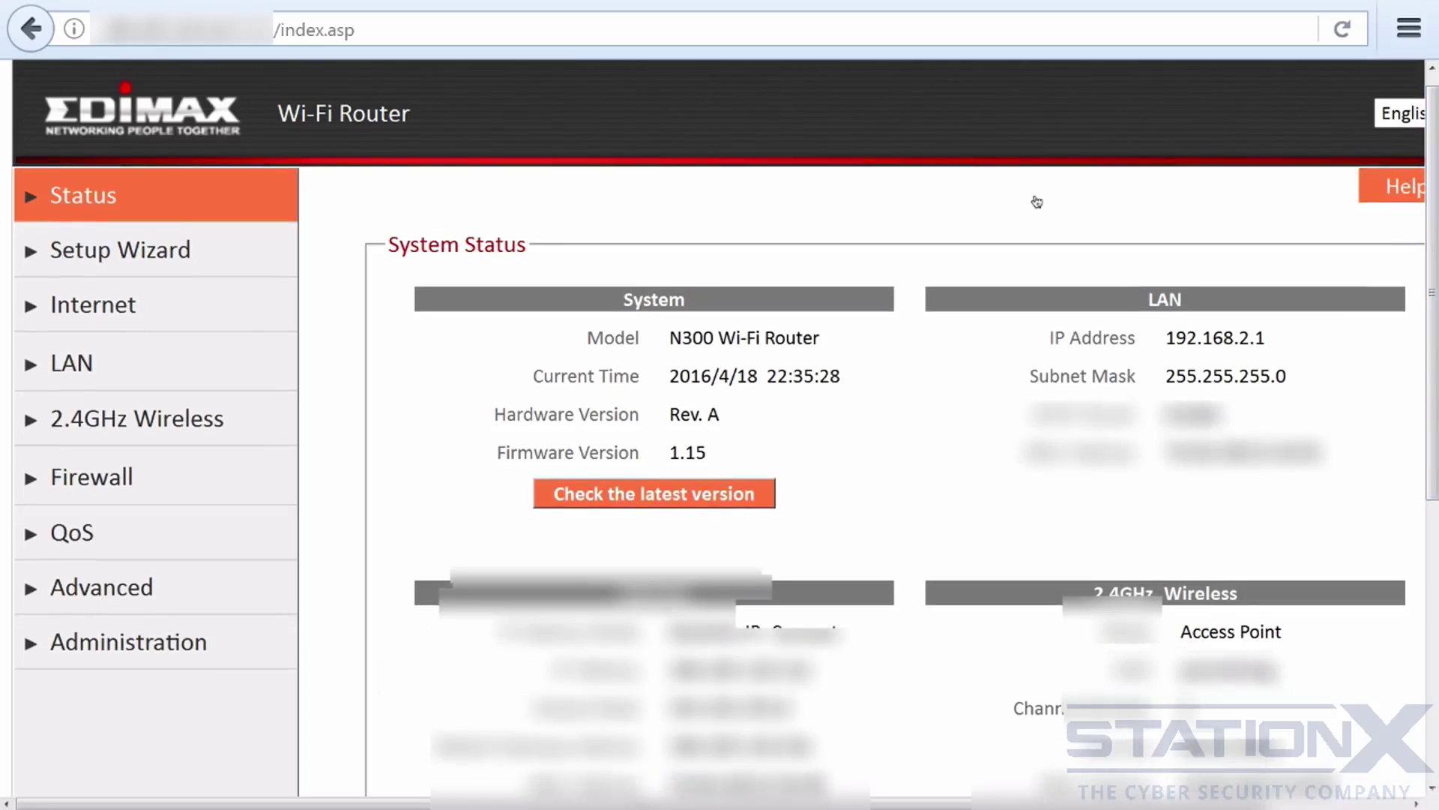
key("ctrl+minus")
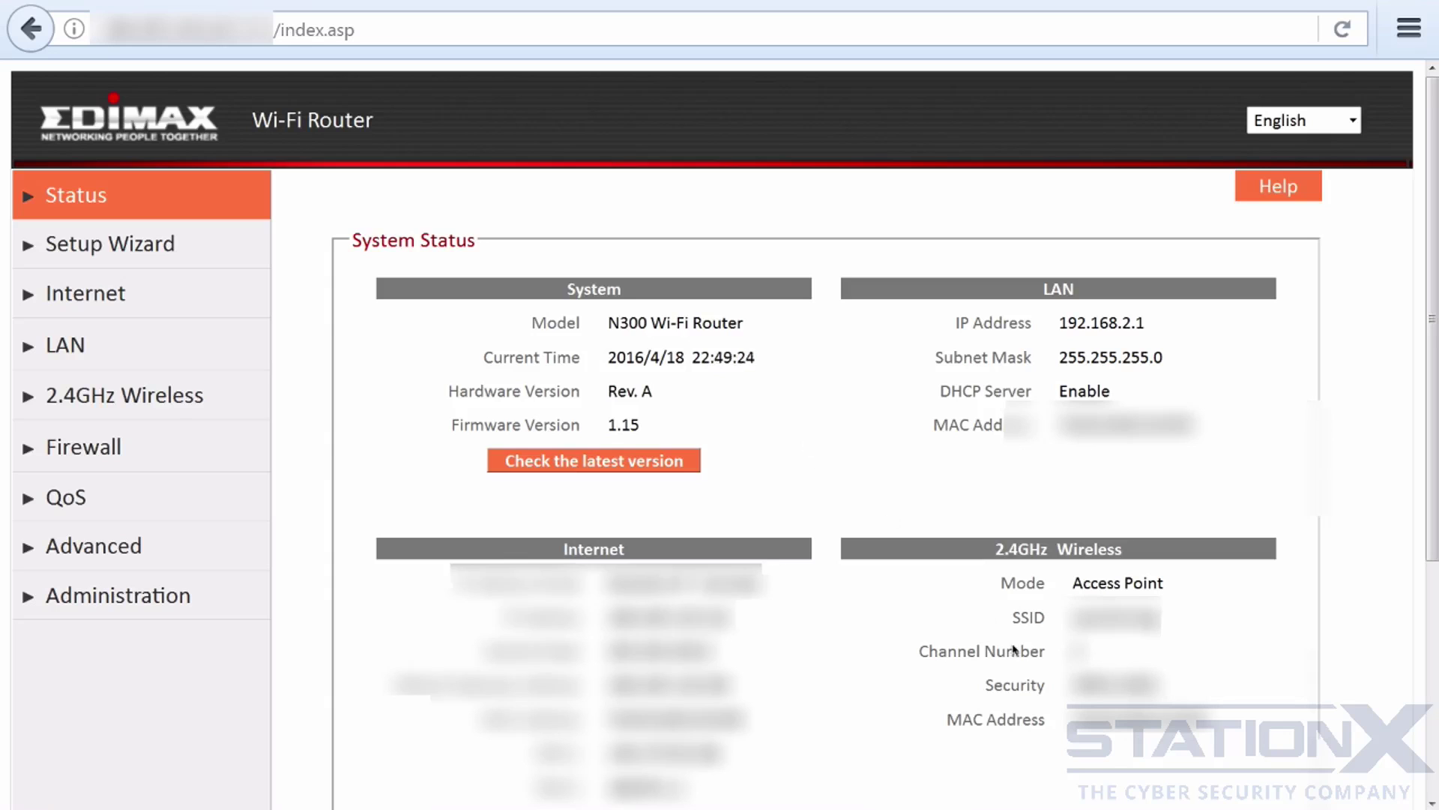
left_click(30, 400)
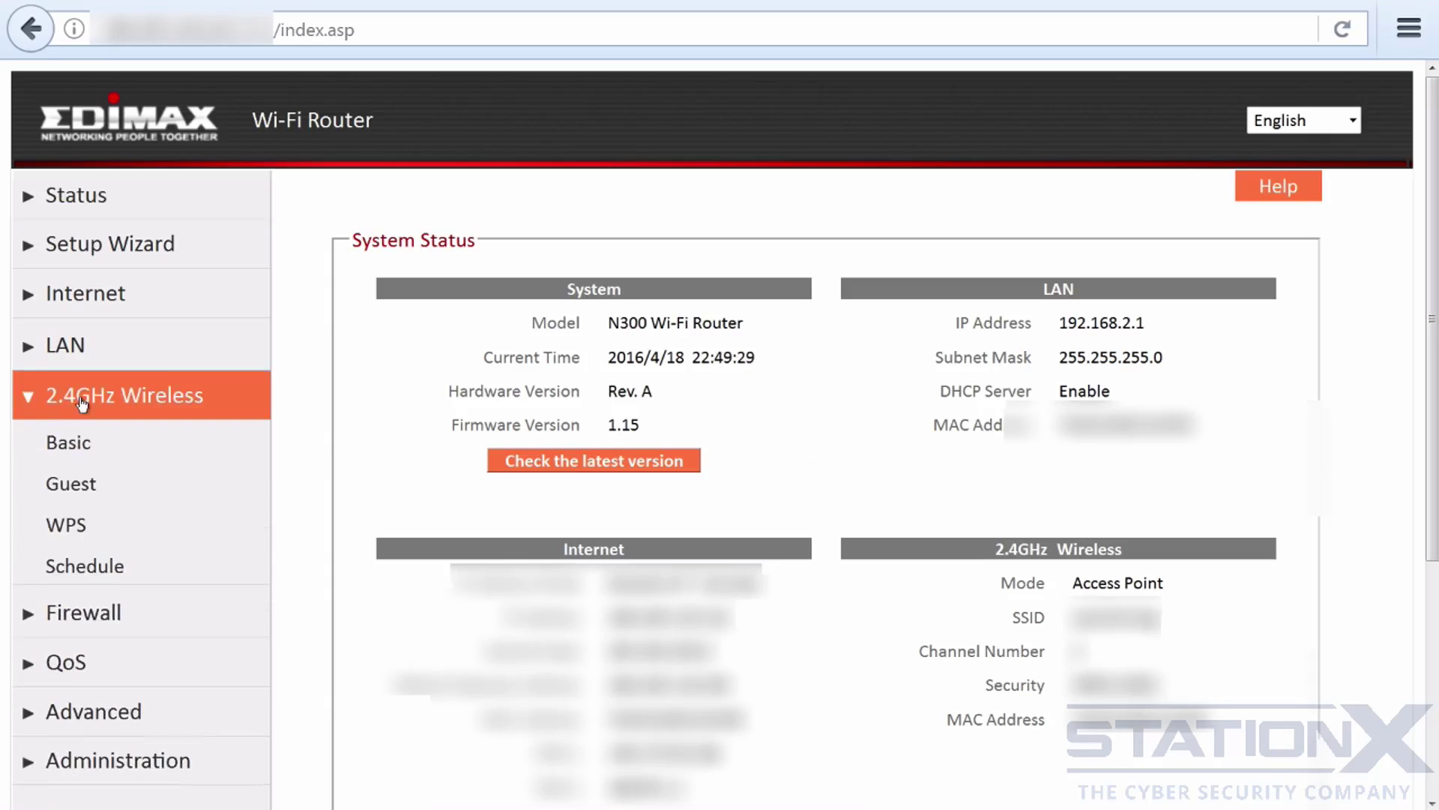
left_click(74, 452)
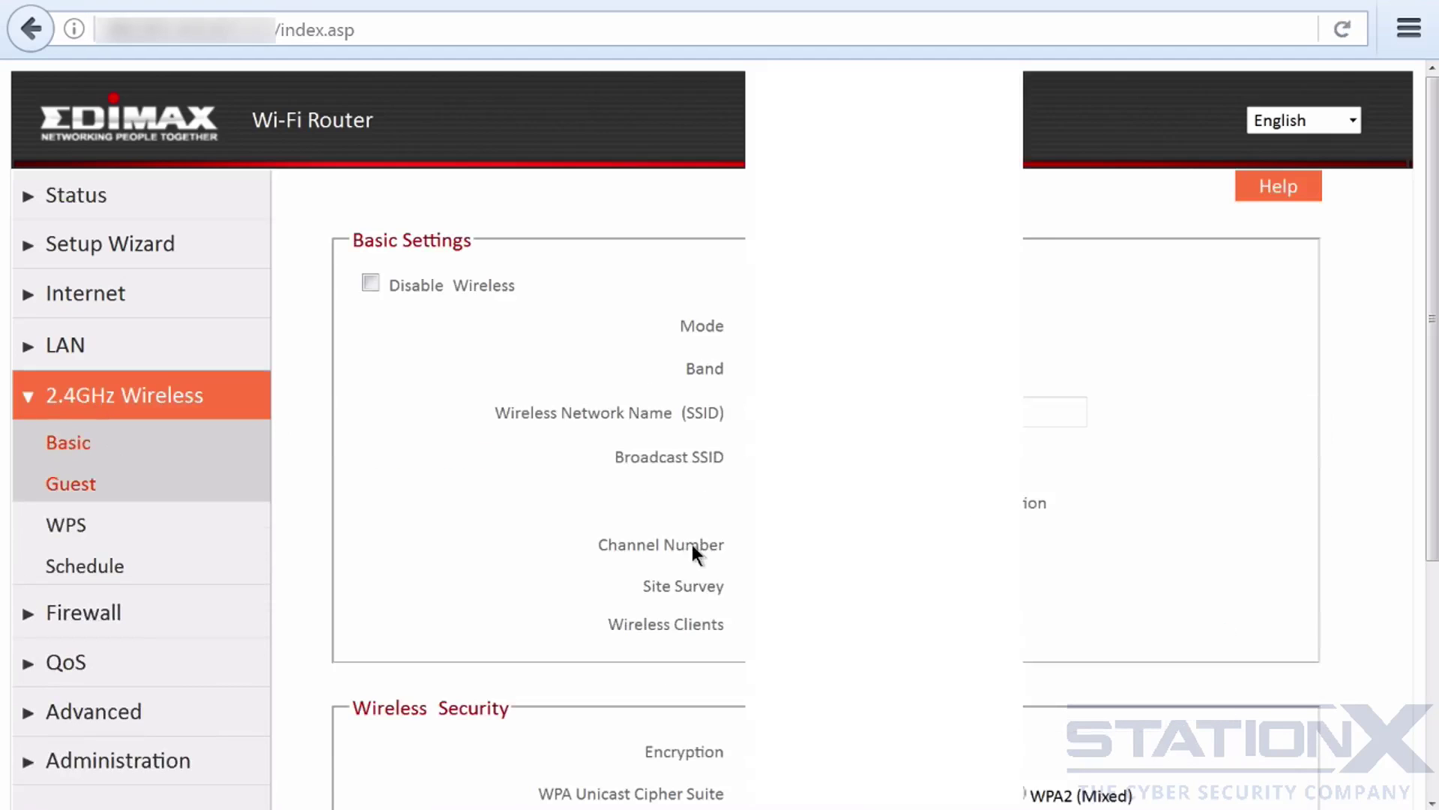
Show the WPA2 (AES) pre-shared key in plain text, then mask it again
scroll(1117, 461, "down", 5)
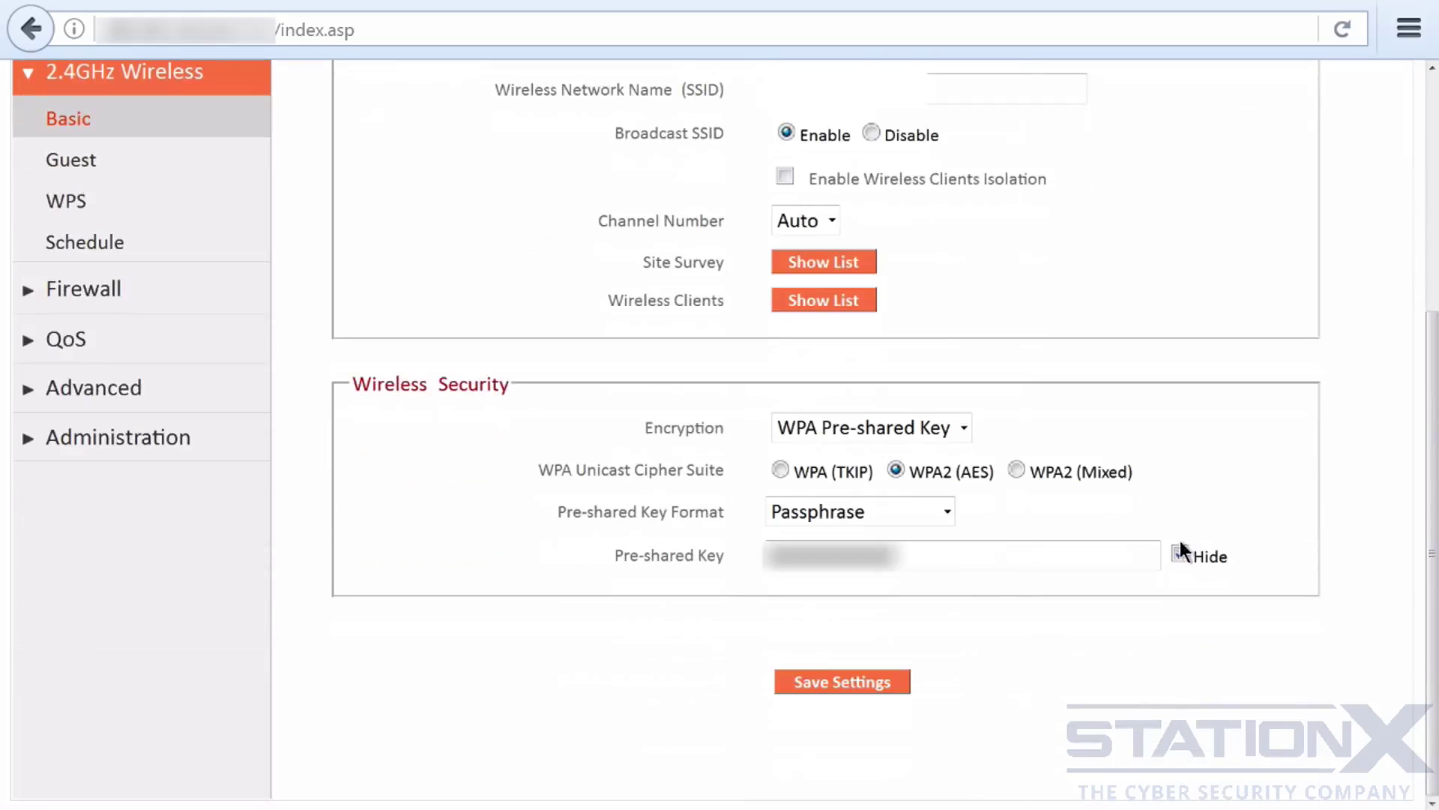
left_click(1180, 554)
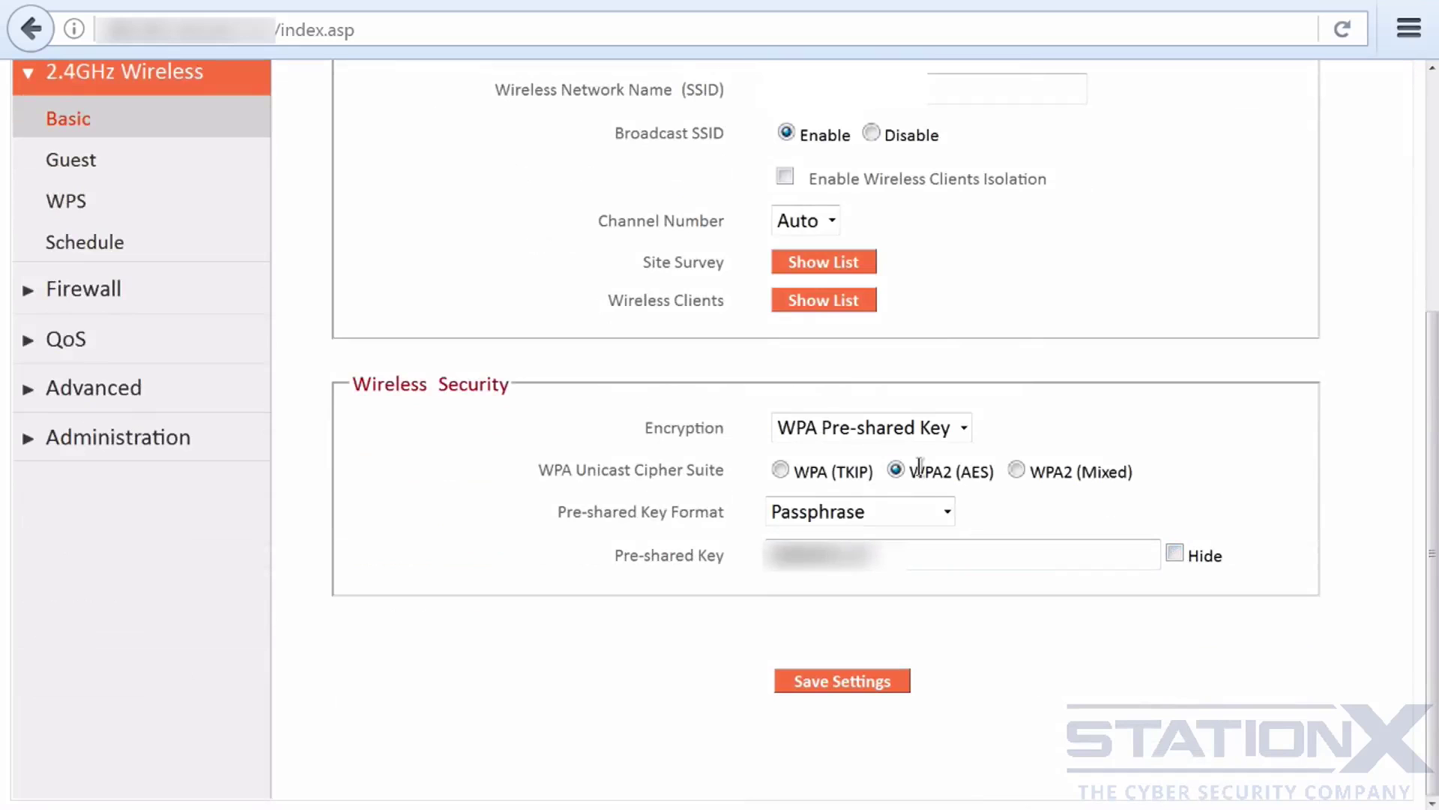
left_click(1174, 553)
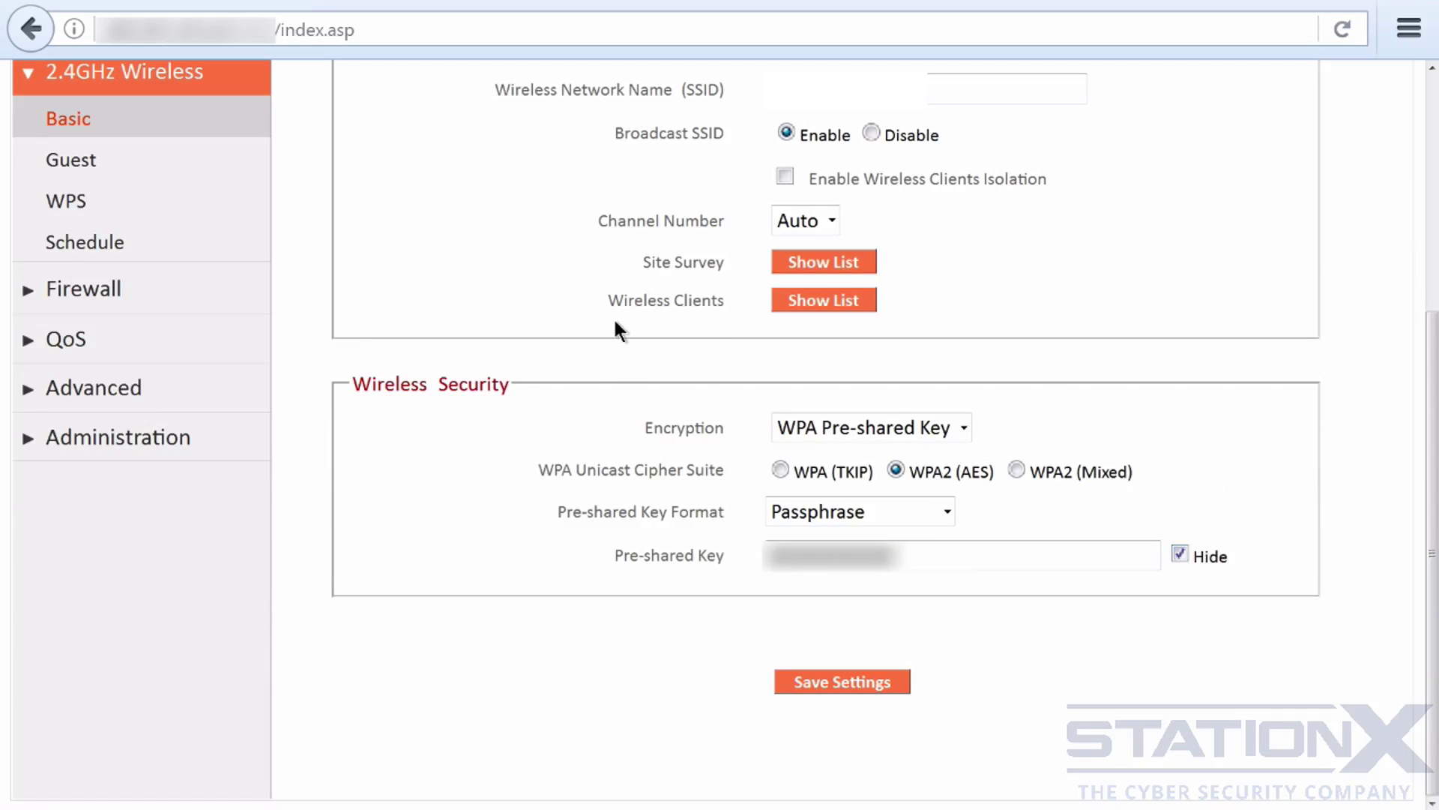
Open the Firewall DMZ settings page and look over its options
left_click(37, 298)
scroll(338, 285, "down", 5)
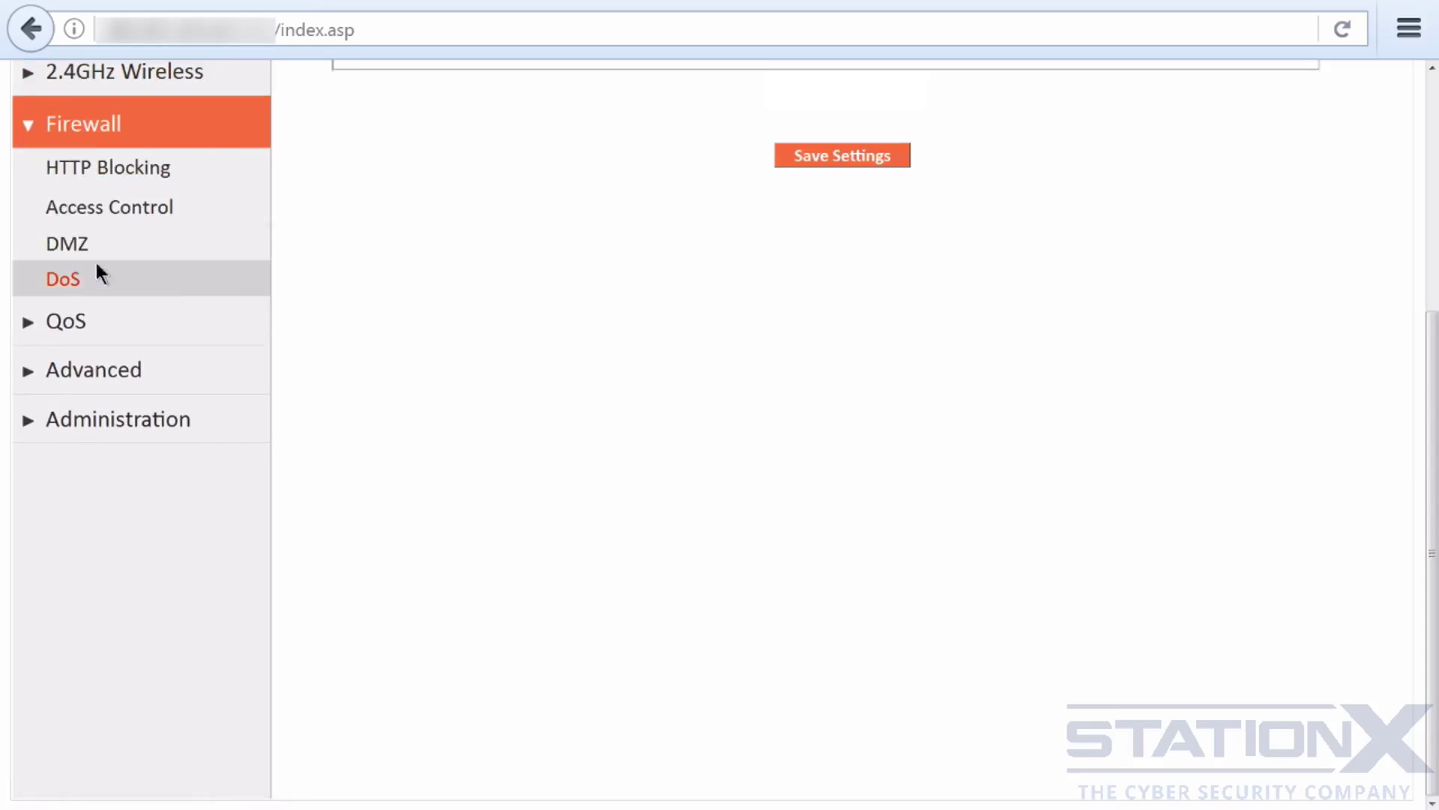
left_click(67, 251)
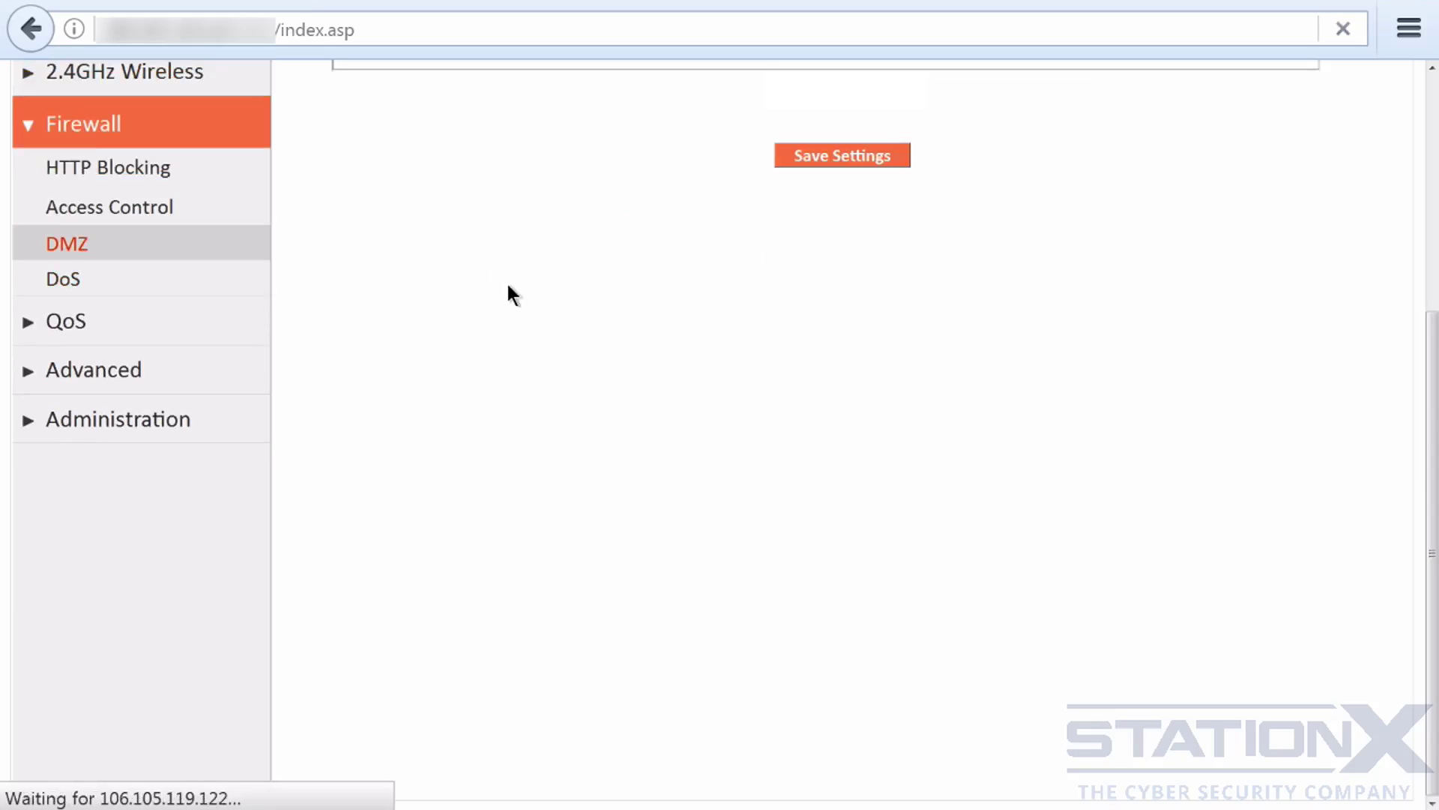
scroll(709, 322, "up", 2)
scroll(710, 322, "up", 3)
scroll(709, 322, "down", 2)
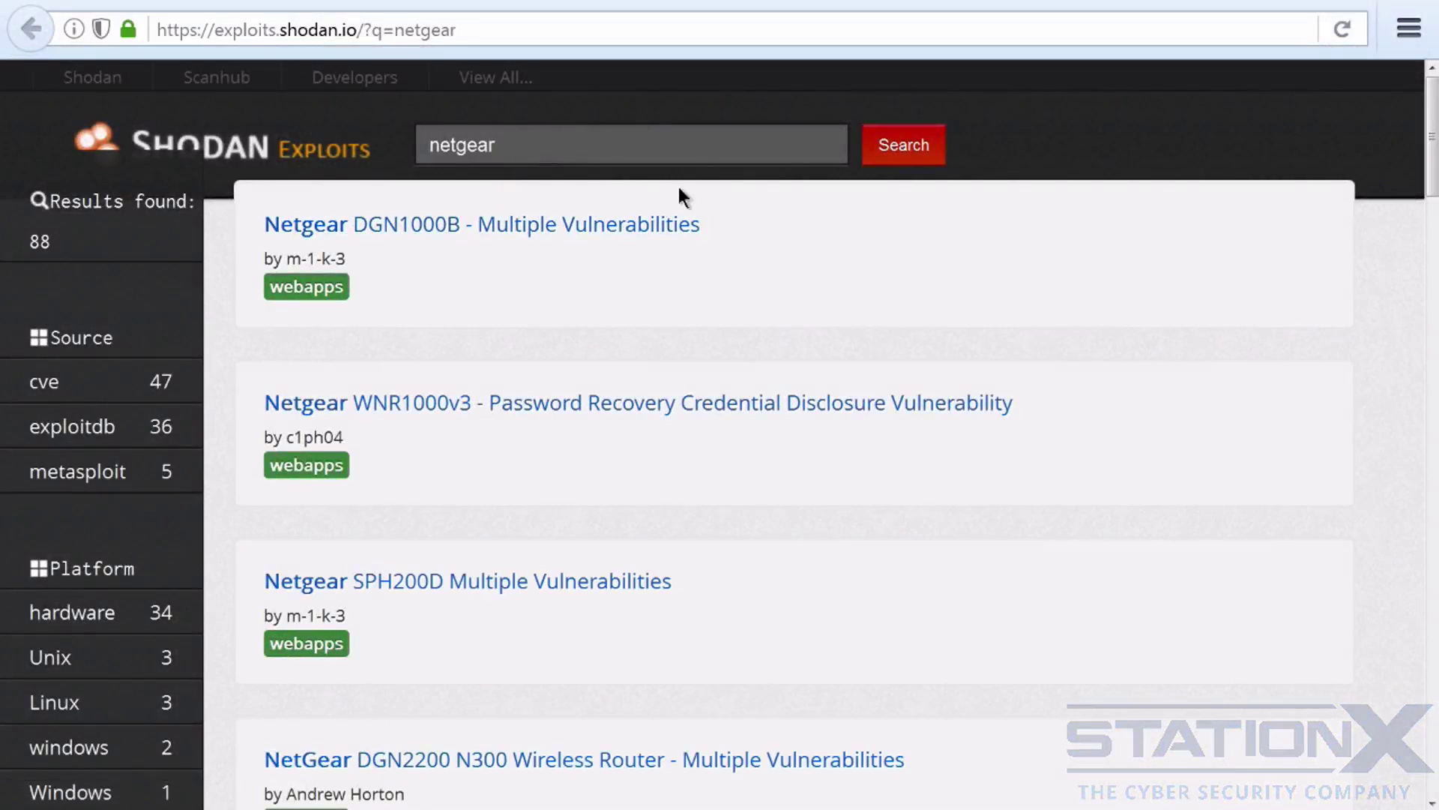
Open the Netgear DGN1000B - Multiple Vulnerabilities result from the netgear search
left_click(510, 230)
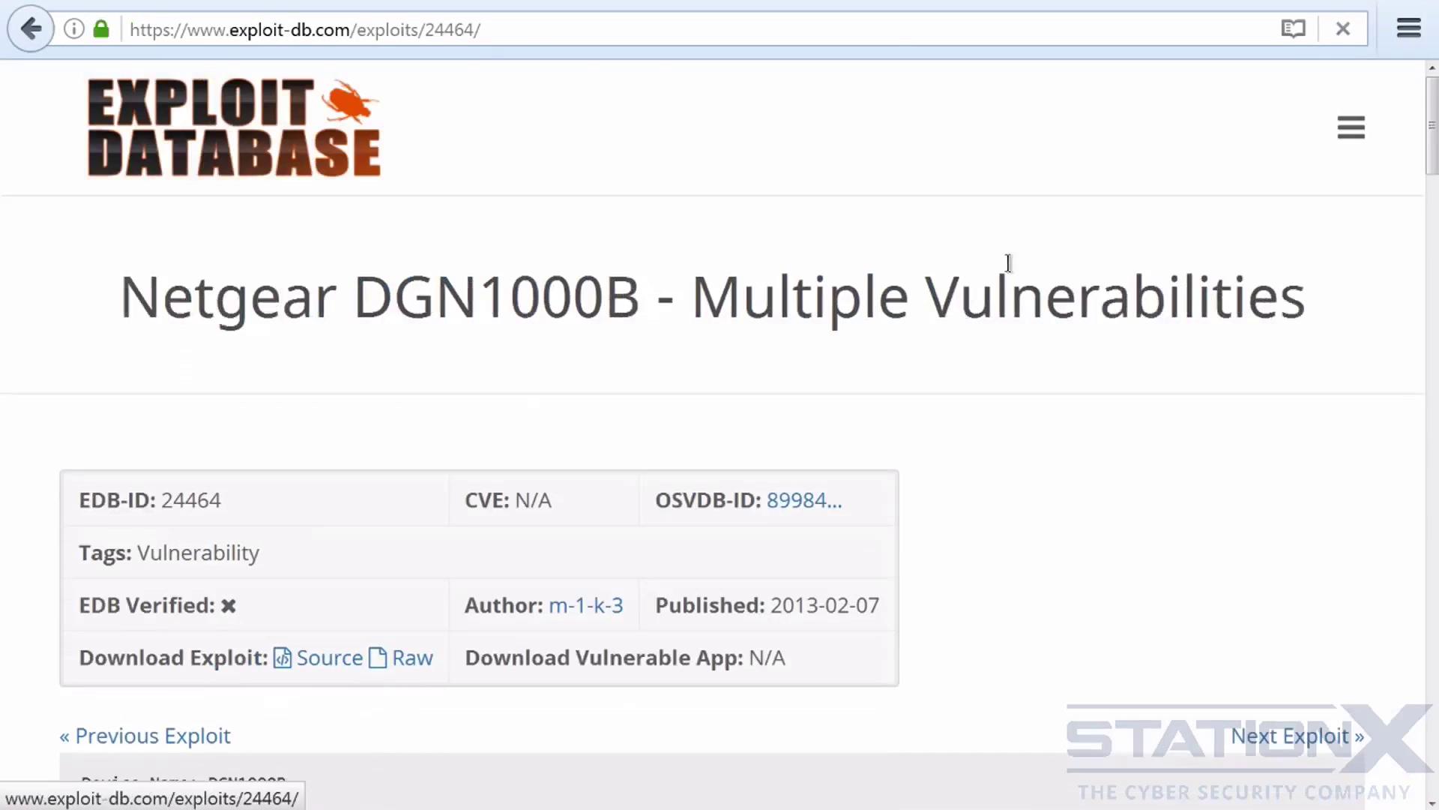
Scroll Exploit-DB entry 24464 to read the vulnerable firmware versions and OS command injection
left_click_drag(1427, 135, 1424, 255)
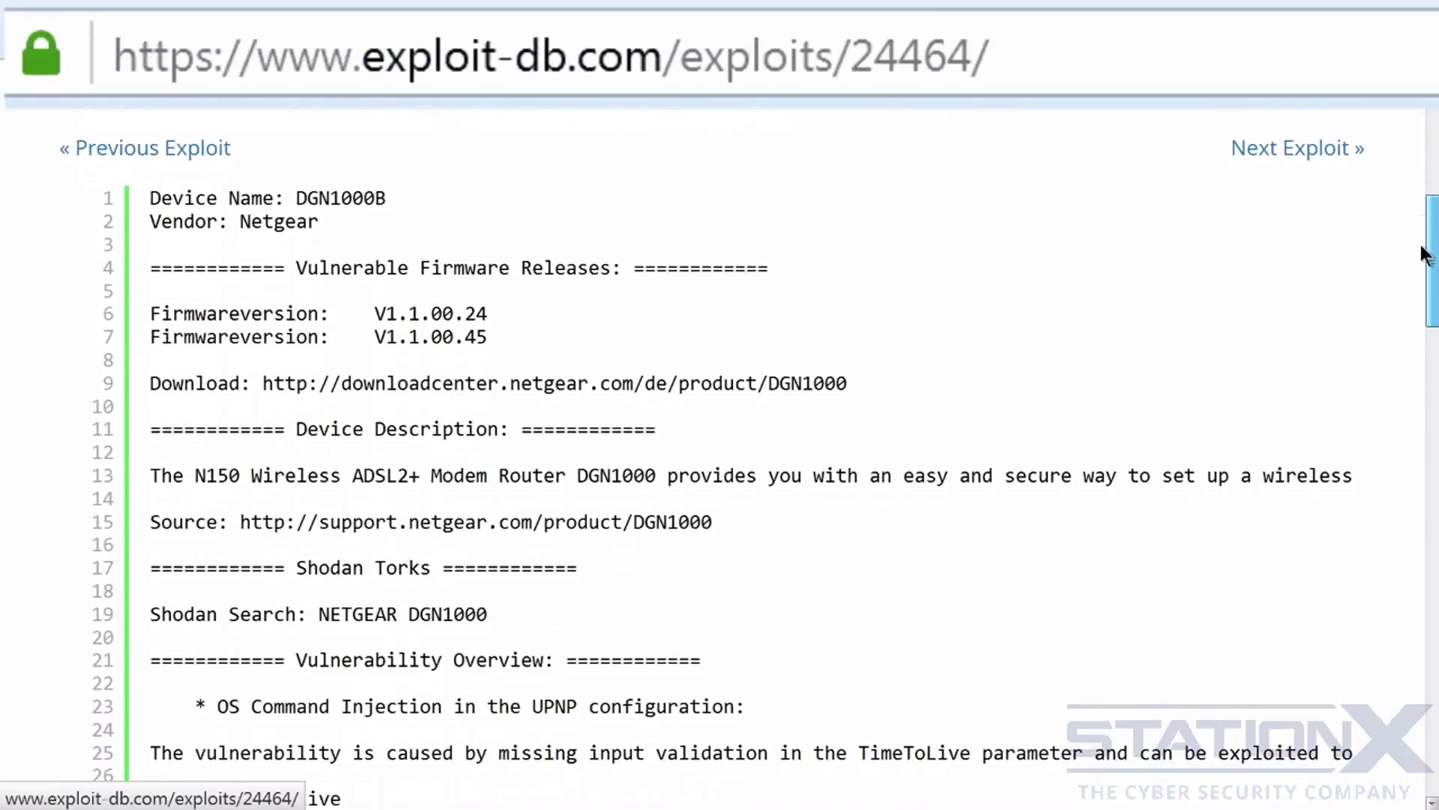
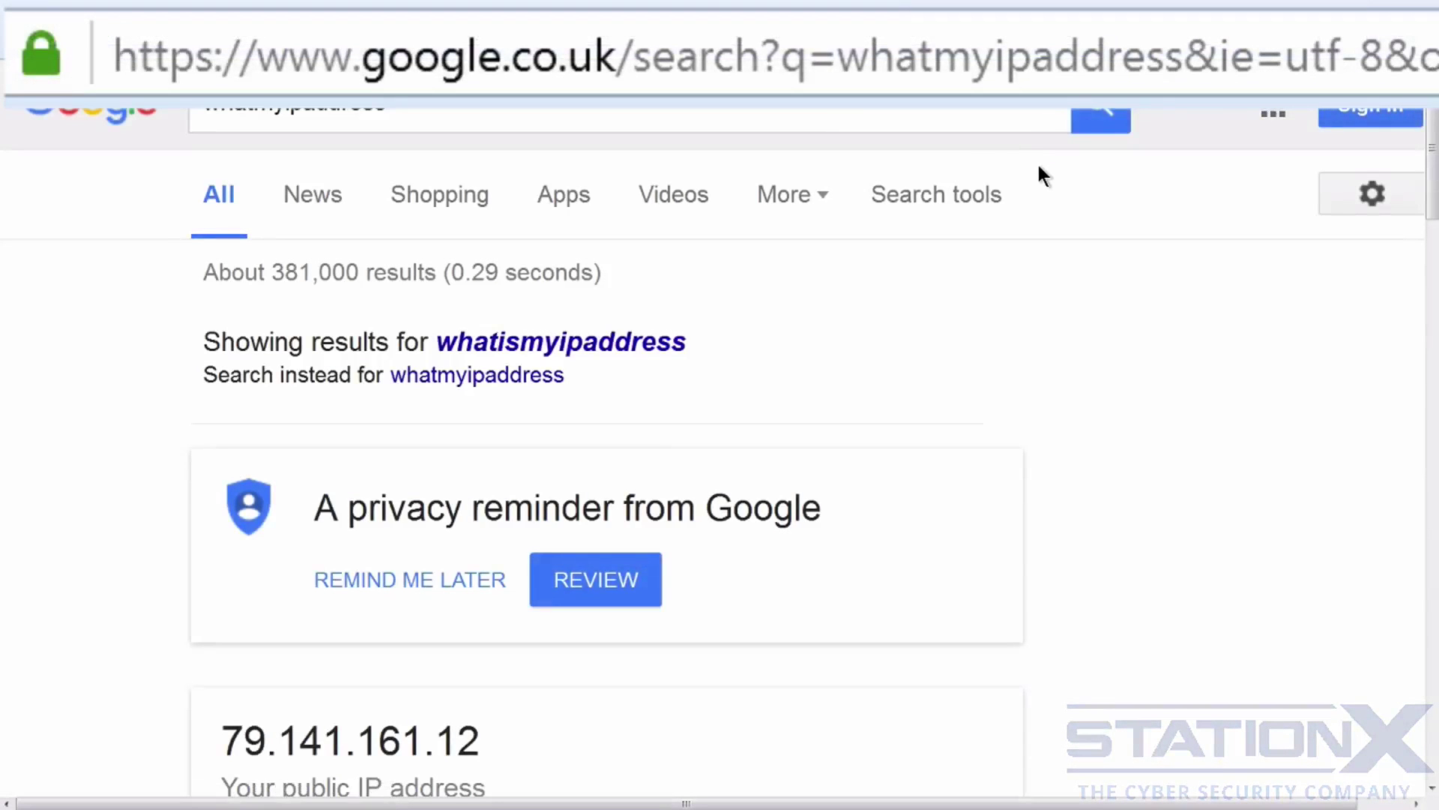
scroll(636, 385, "down", 2)
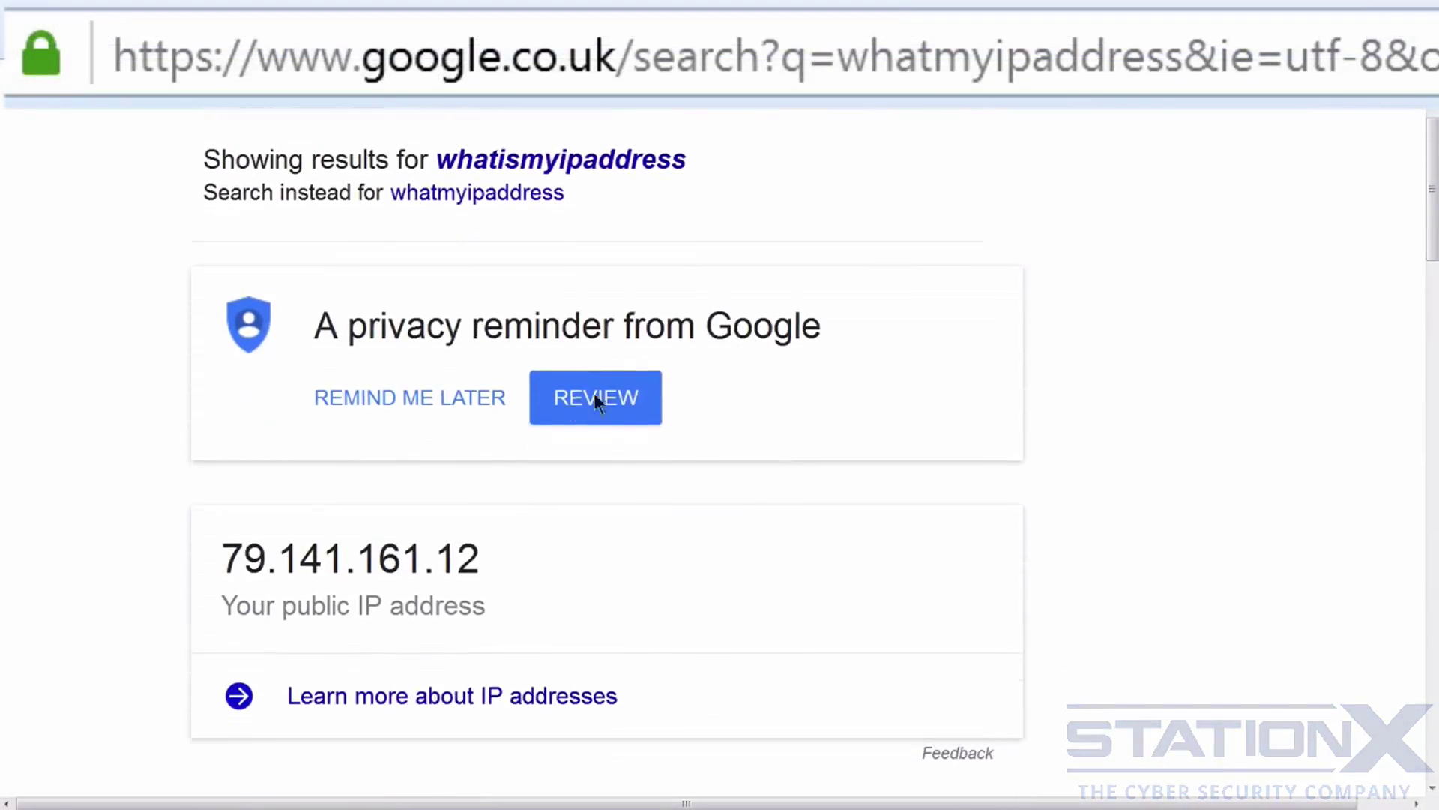
scroll(825, 315, "down", 5)
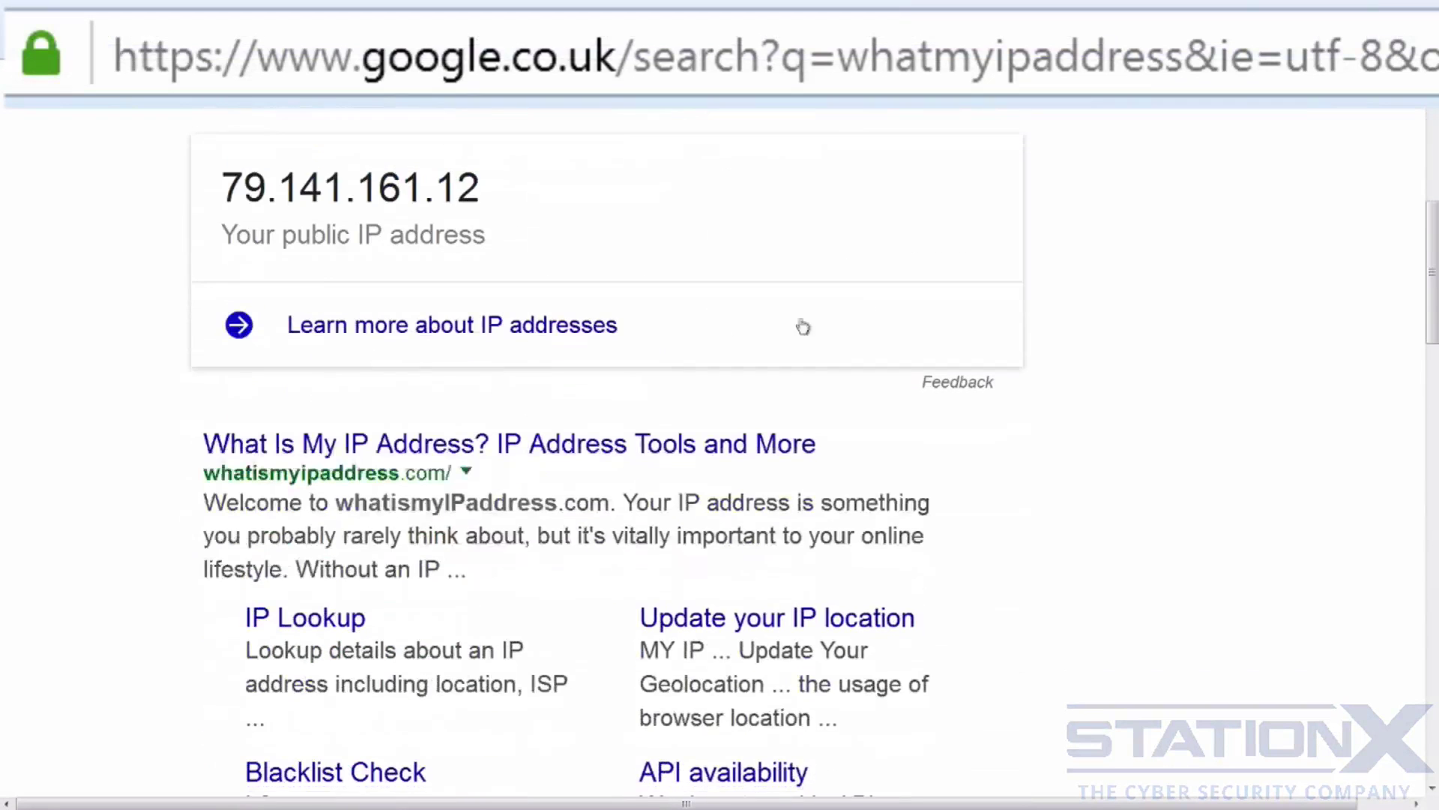
left_click(323, 445)
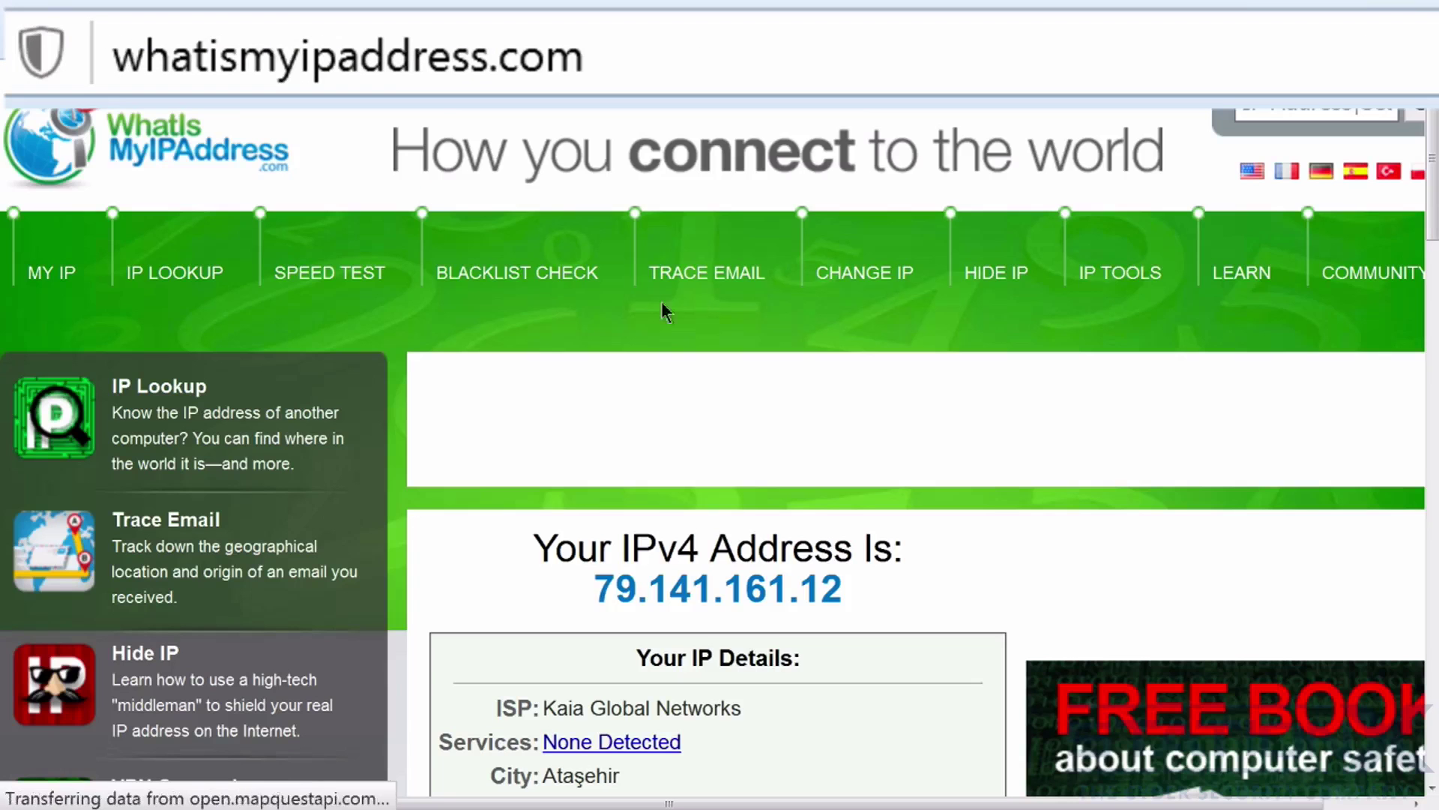
scroll(1034, 231, "down", 5)
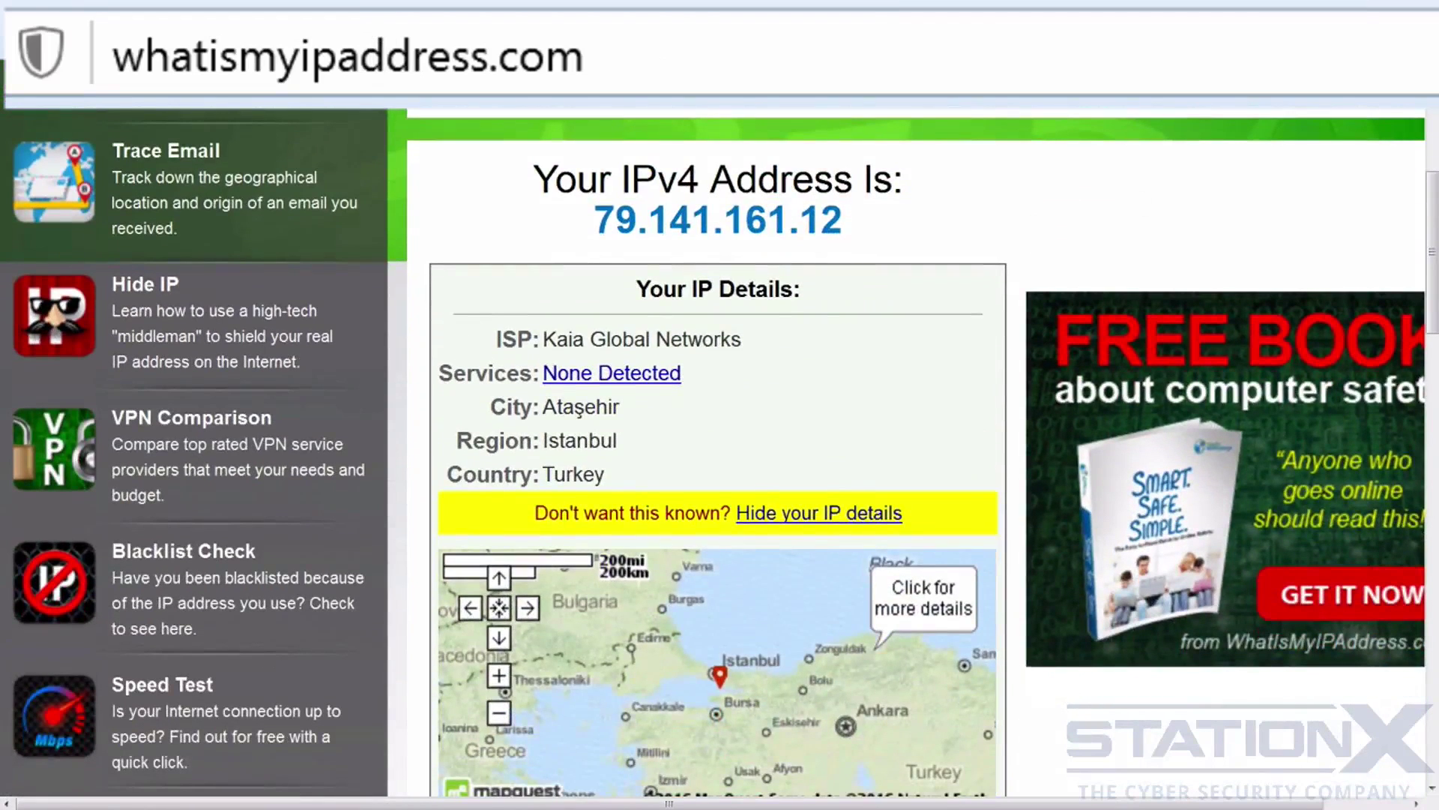
key("ctrl+t")
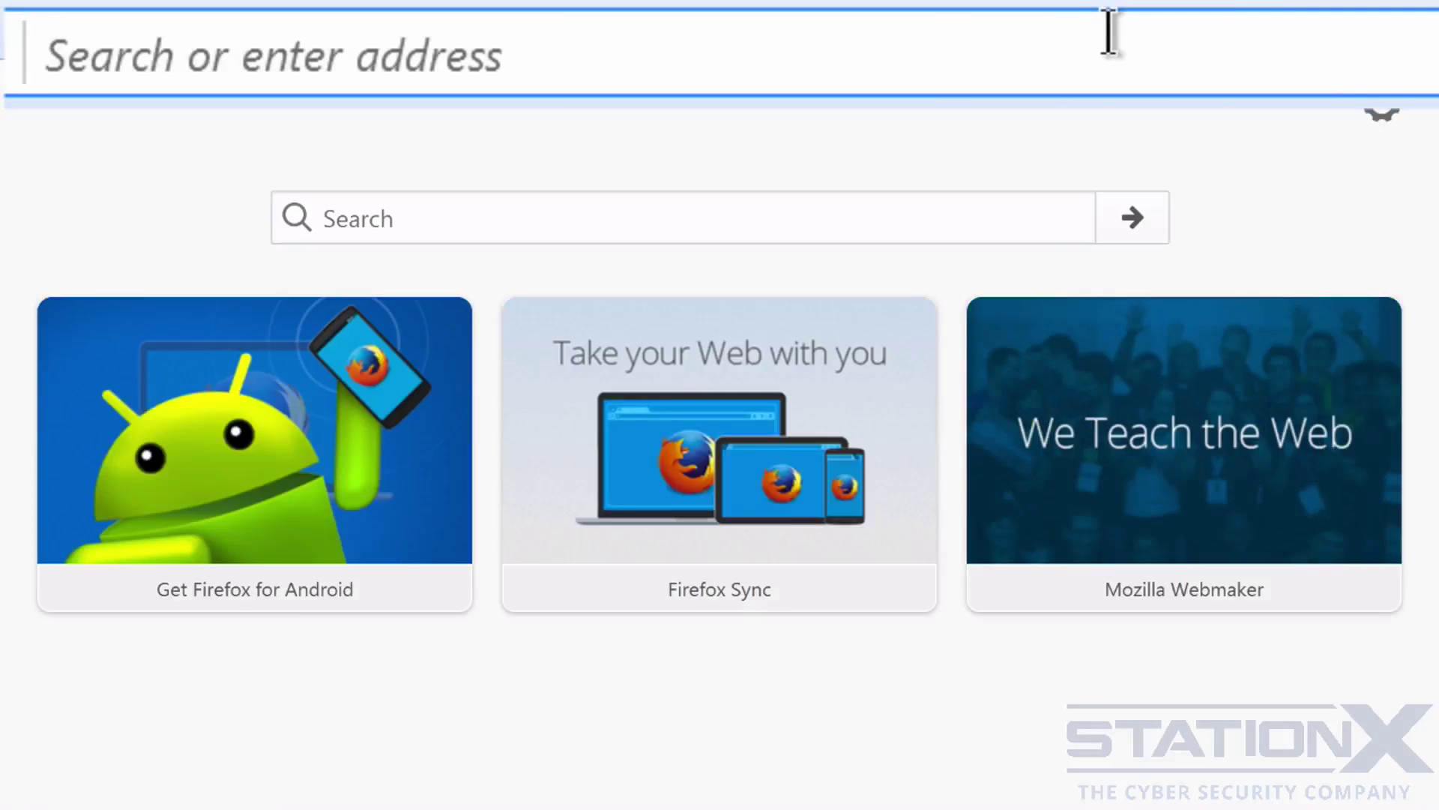
Load Shodan's page for 86.173.108.150 and view its port 4567 HTTP service returning 401
right_click(1128, 43)
left_click(572, 141)
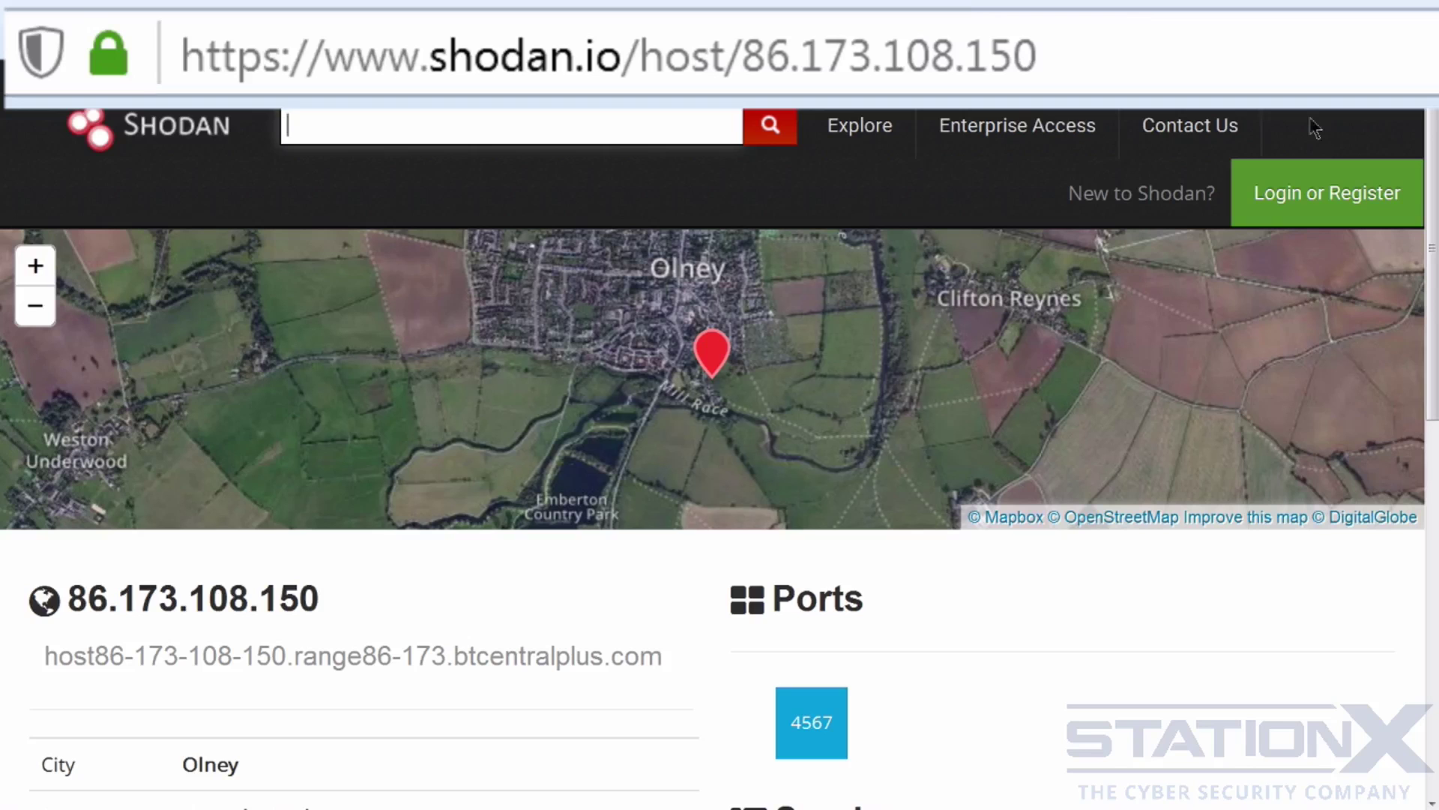
scroll(1428, 193, "down", 2)
left_click_drag(1428, 193, 1404, 423)
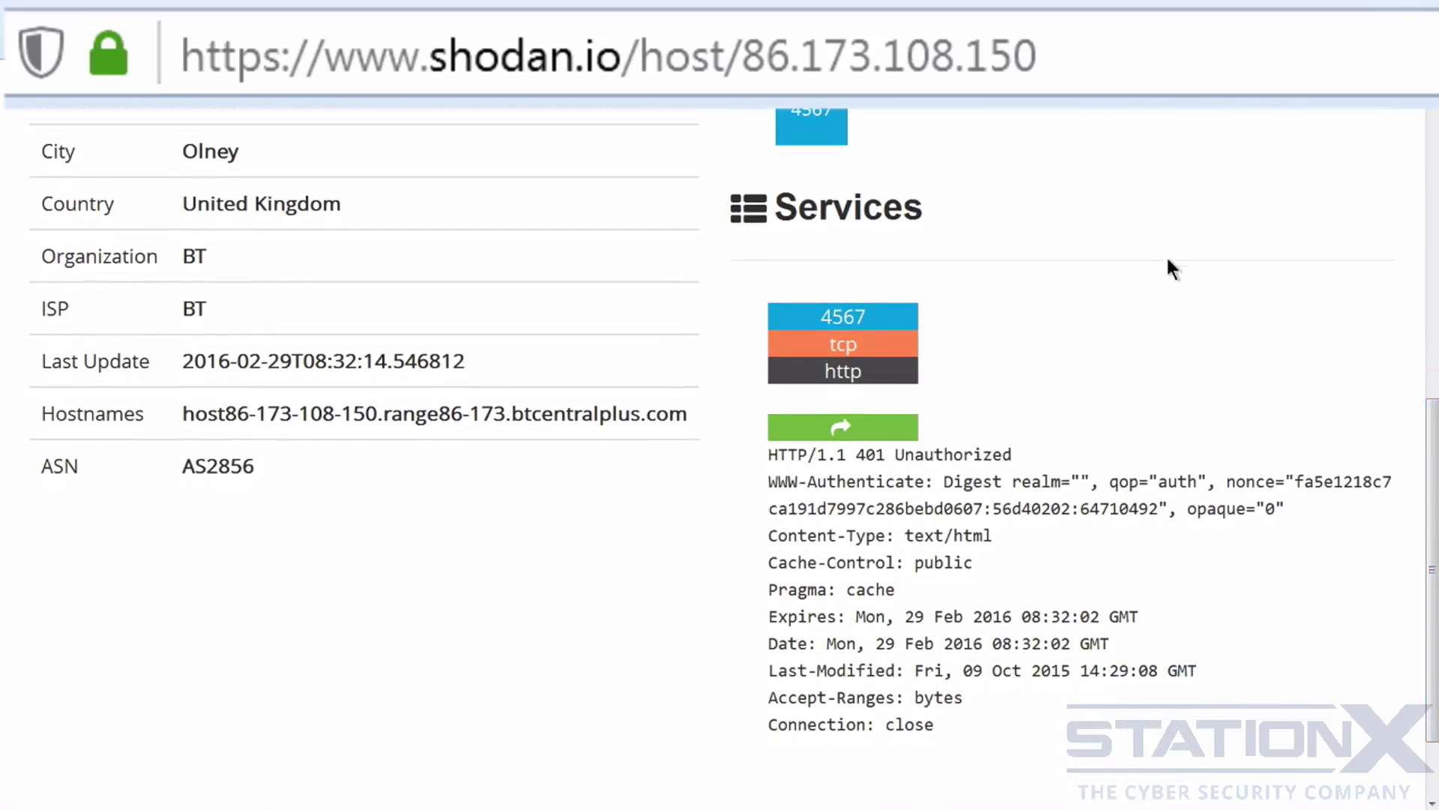